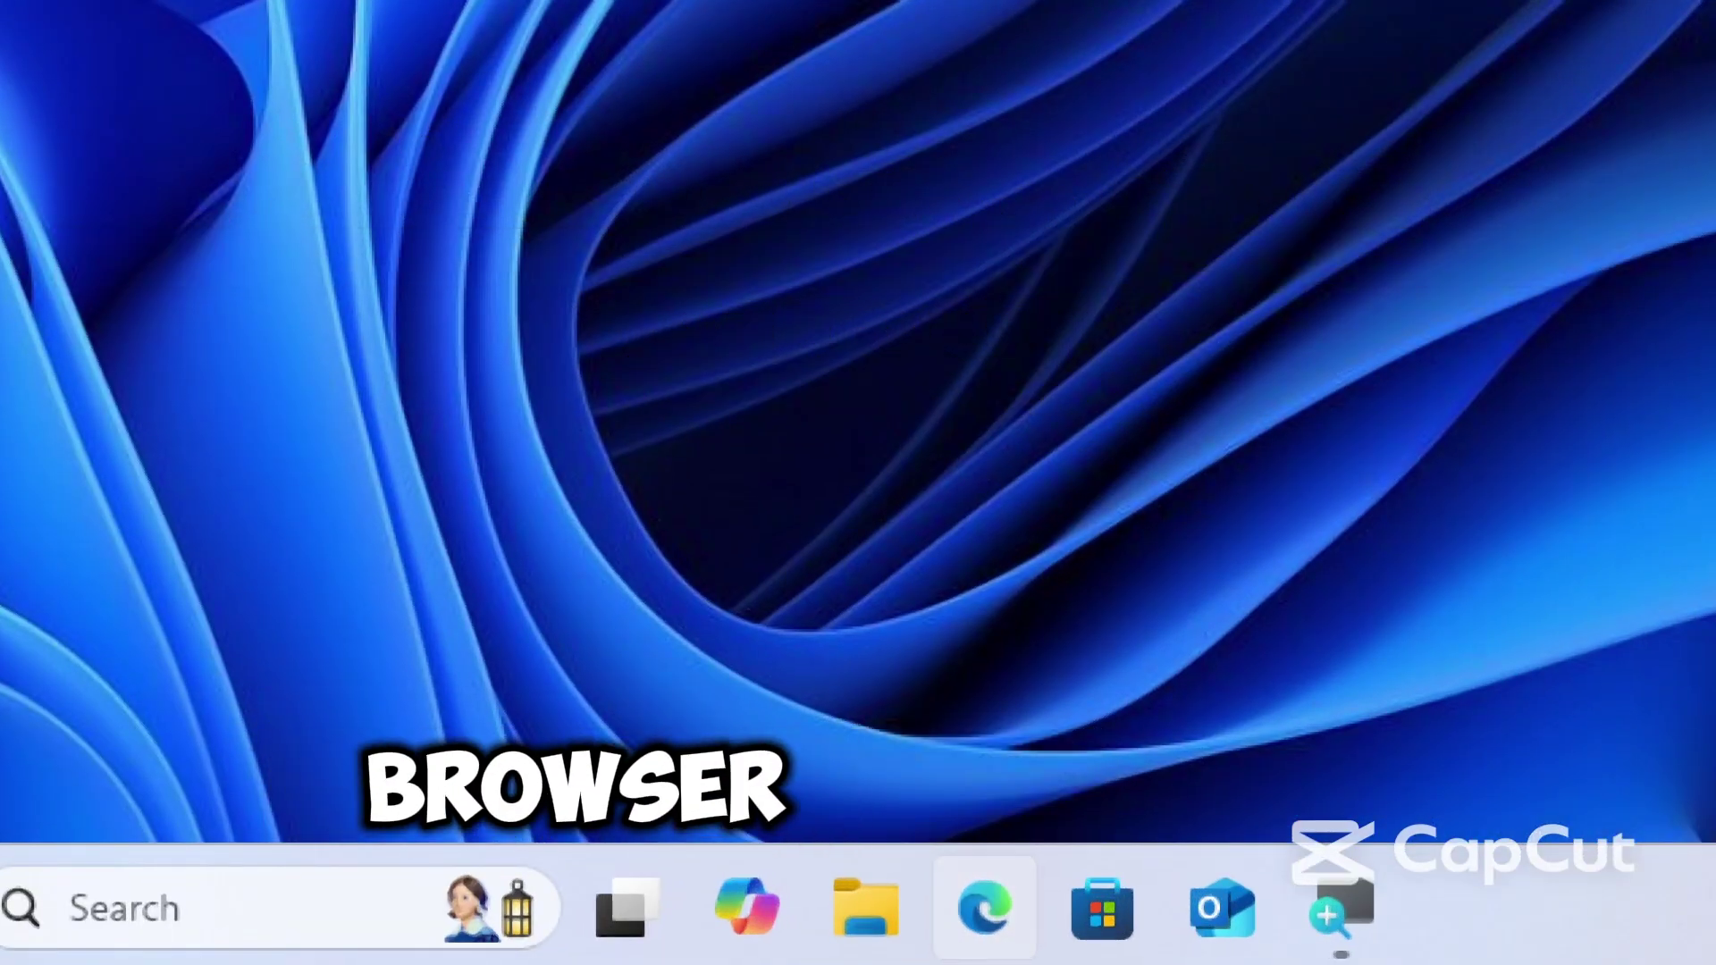
# Step: In Edge, download DGEngSetup6001631.exe from diskgenius.com/download.php and run the installer
pyautogui.click(980, 950)
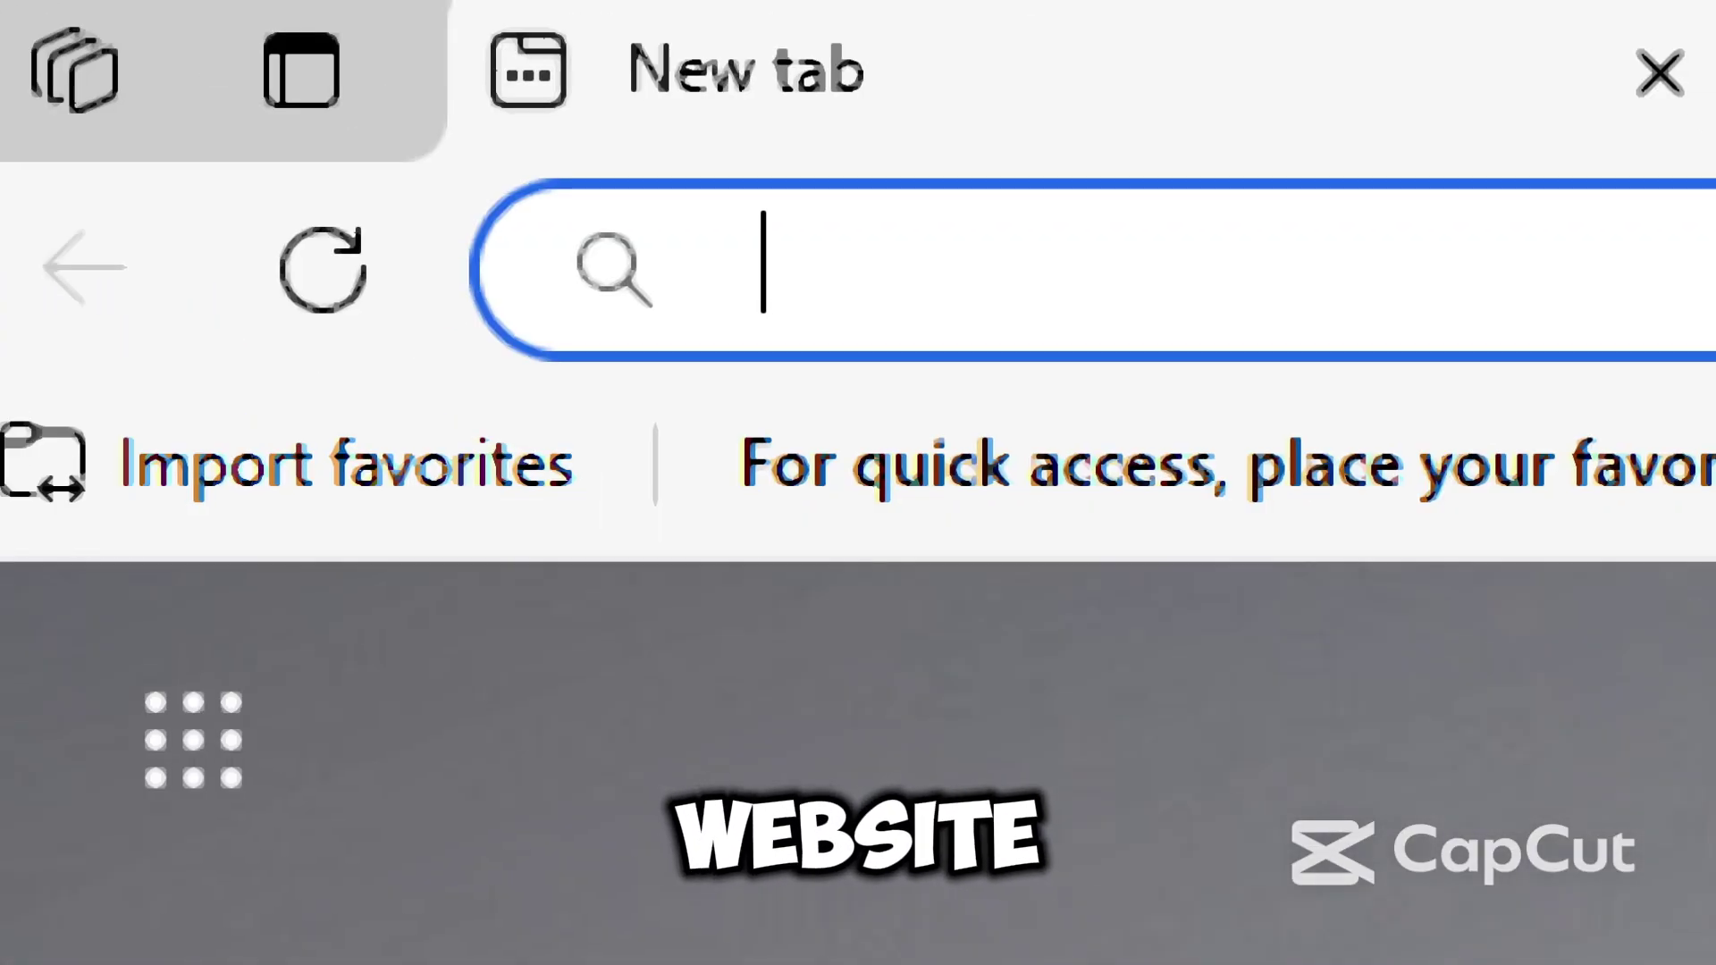
pyautogui.write('diskgenius')
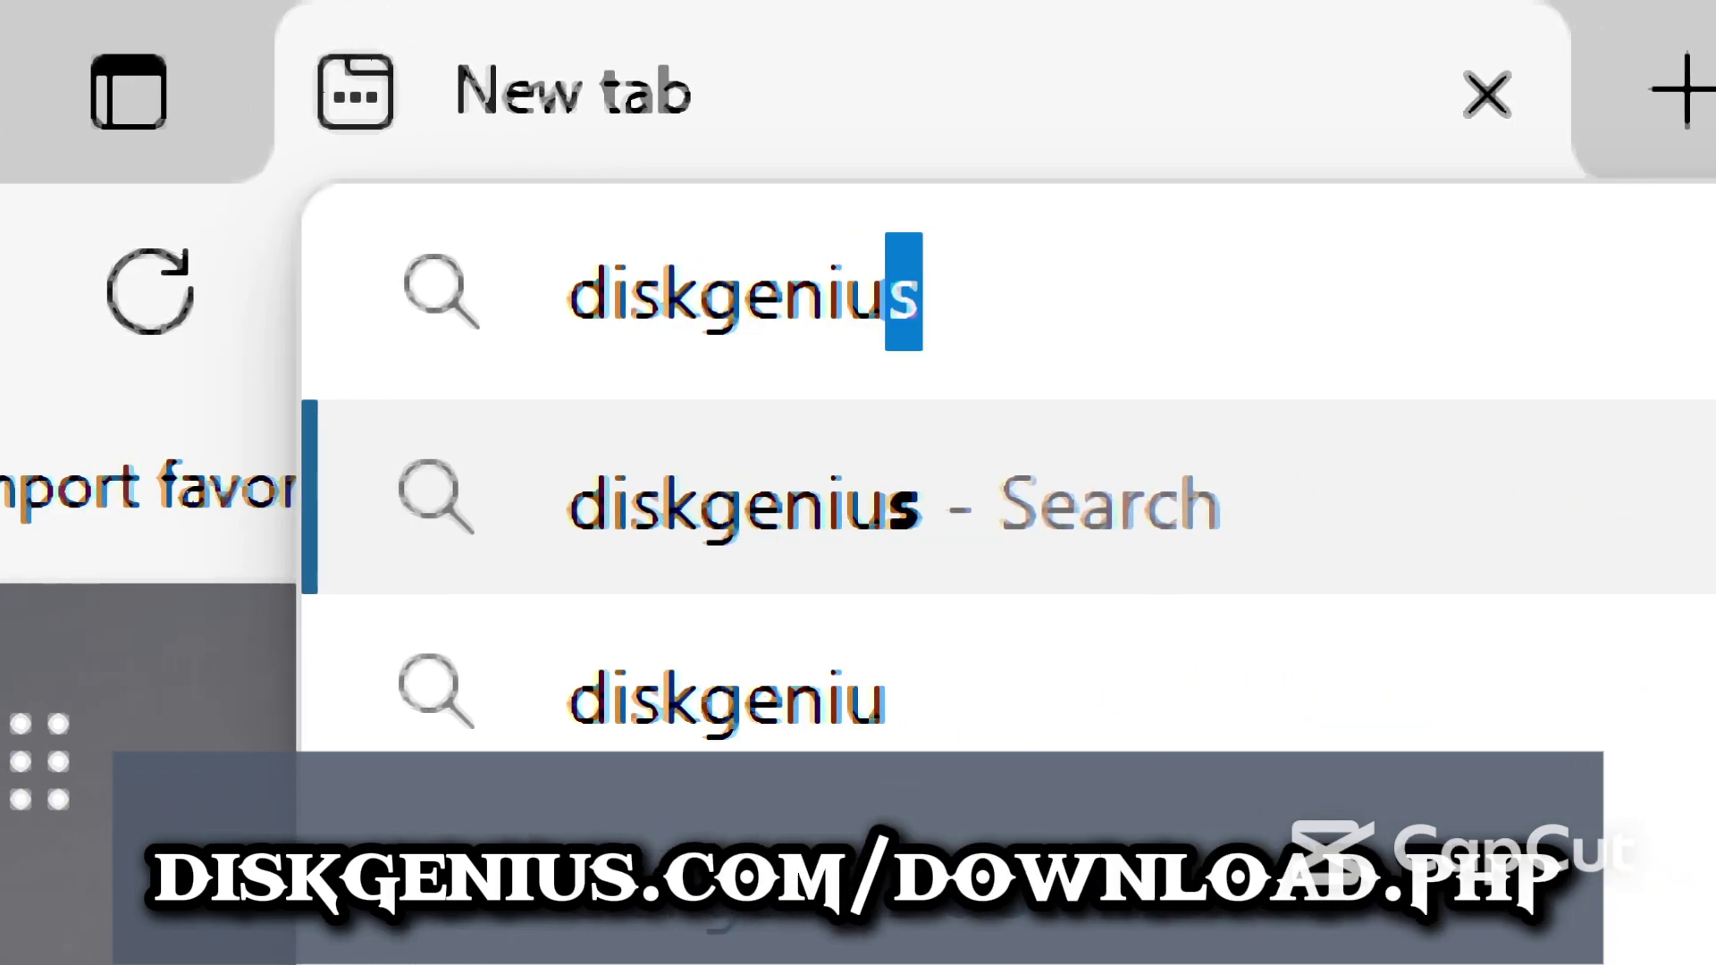
pyautogui.write('.com/downl')
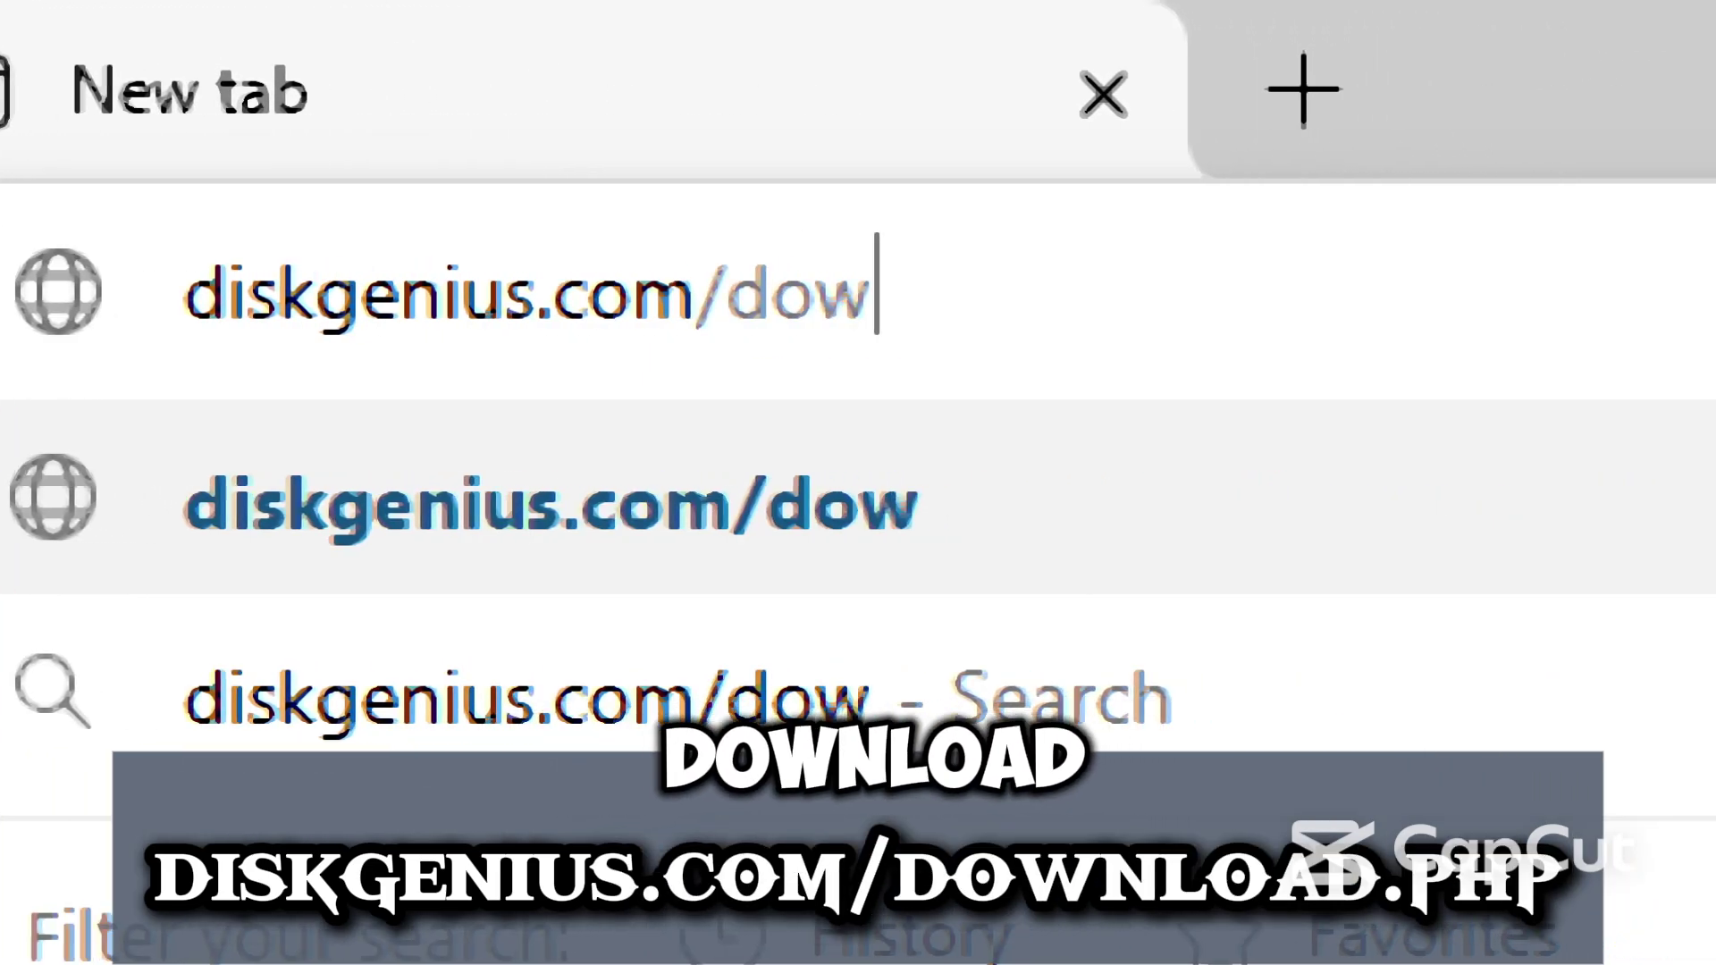
pyautogui.write('oad.ph')
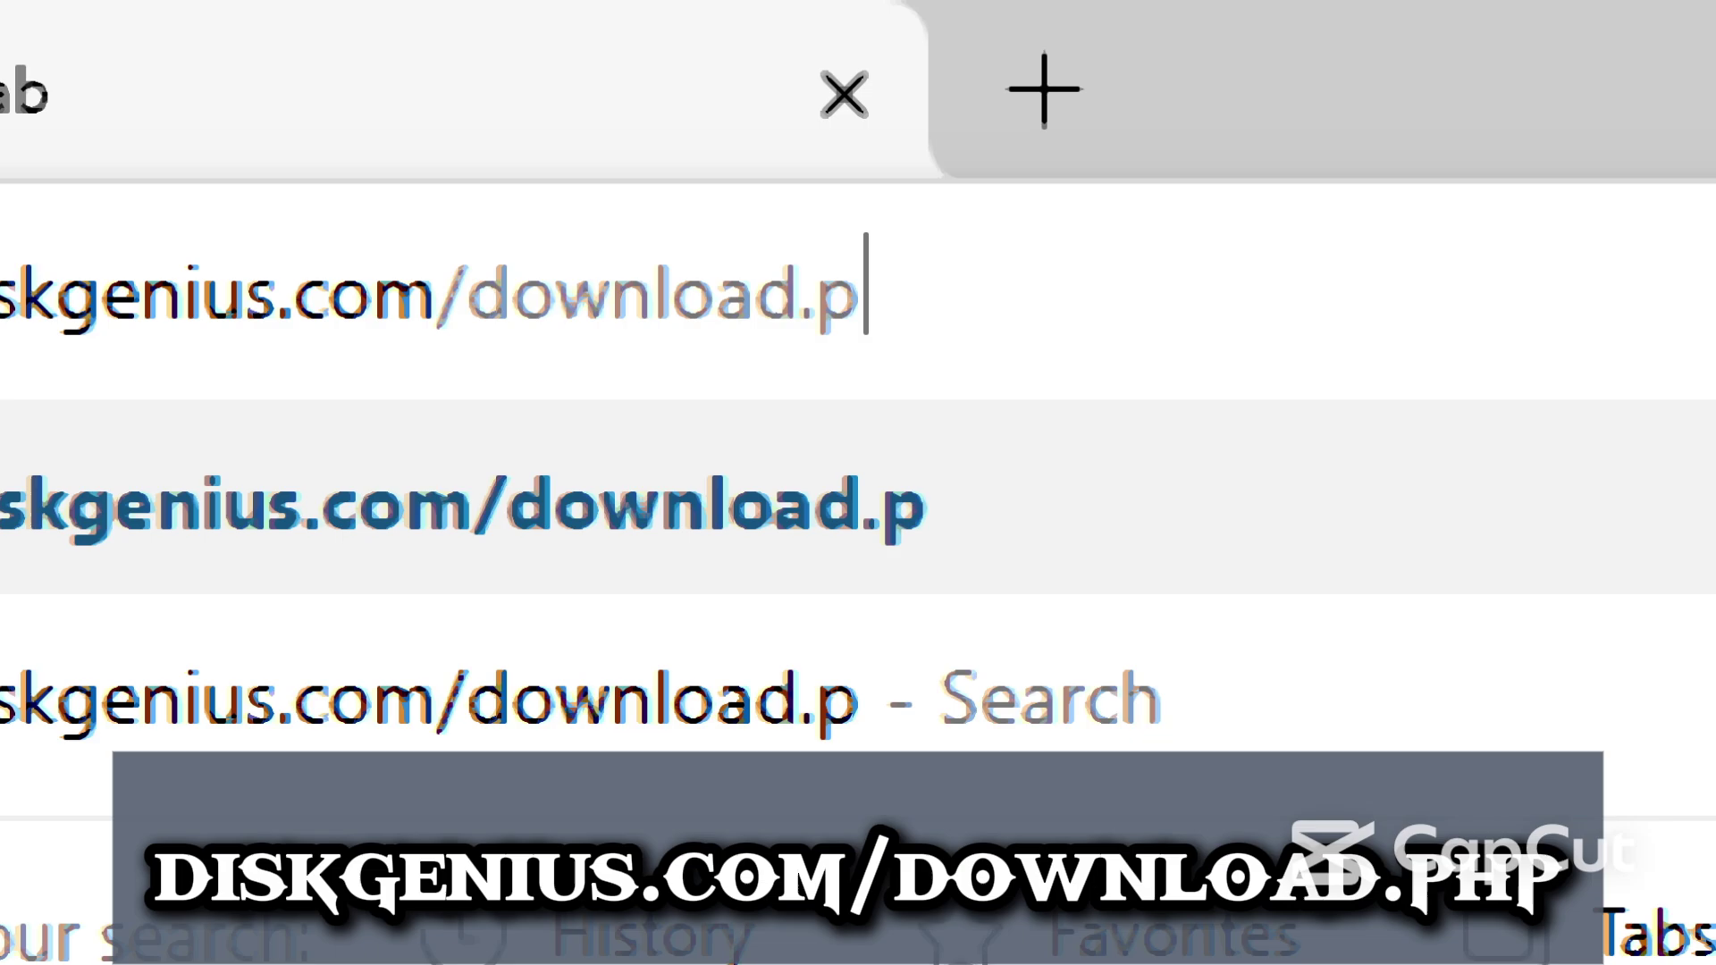
pyautogui.write('p')
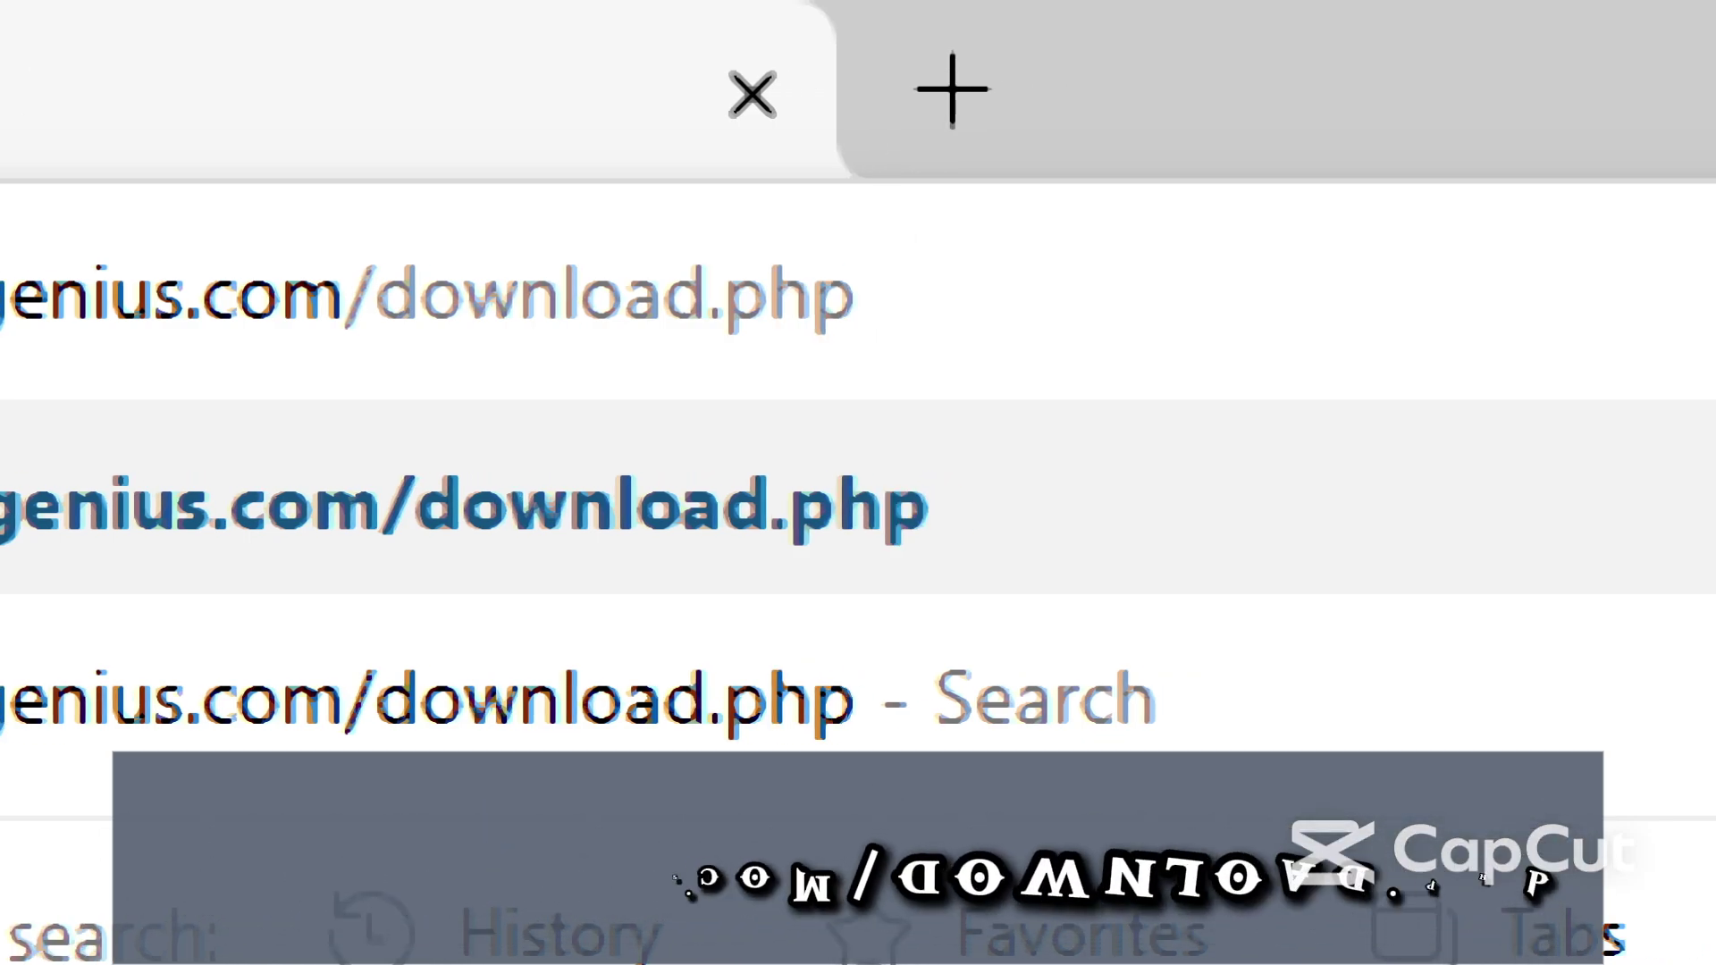
pyautogui.press('Return')
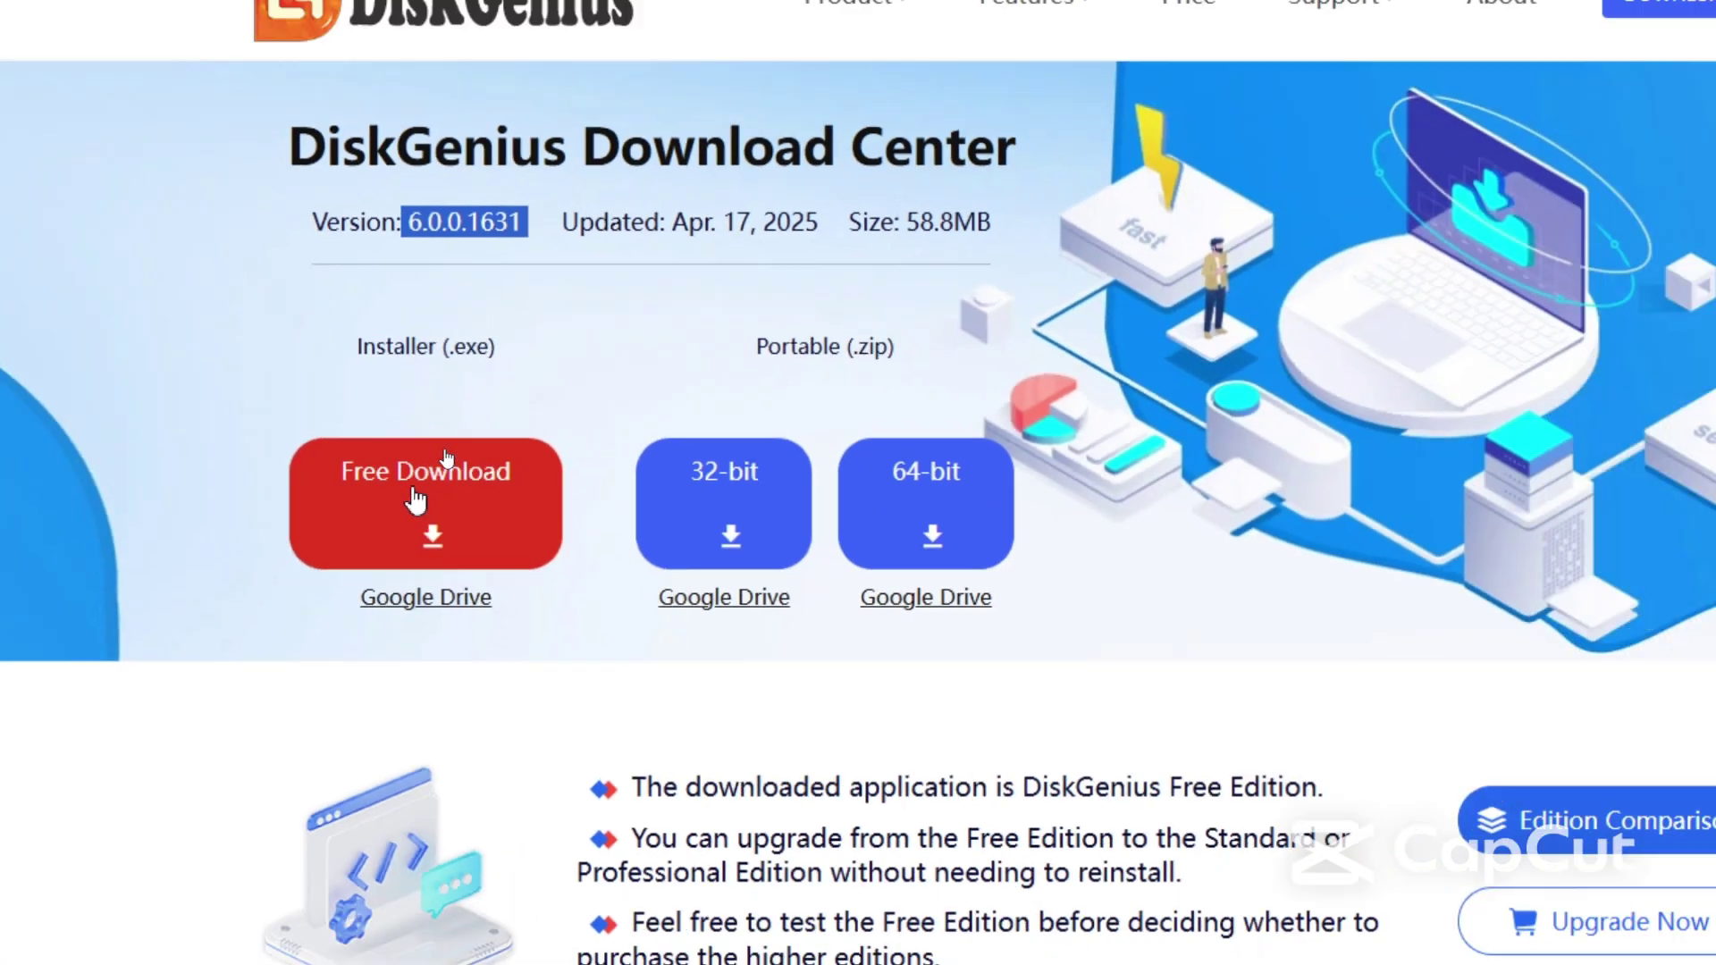
pyautogui.click(416, 494)
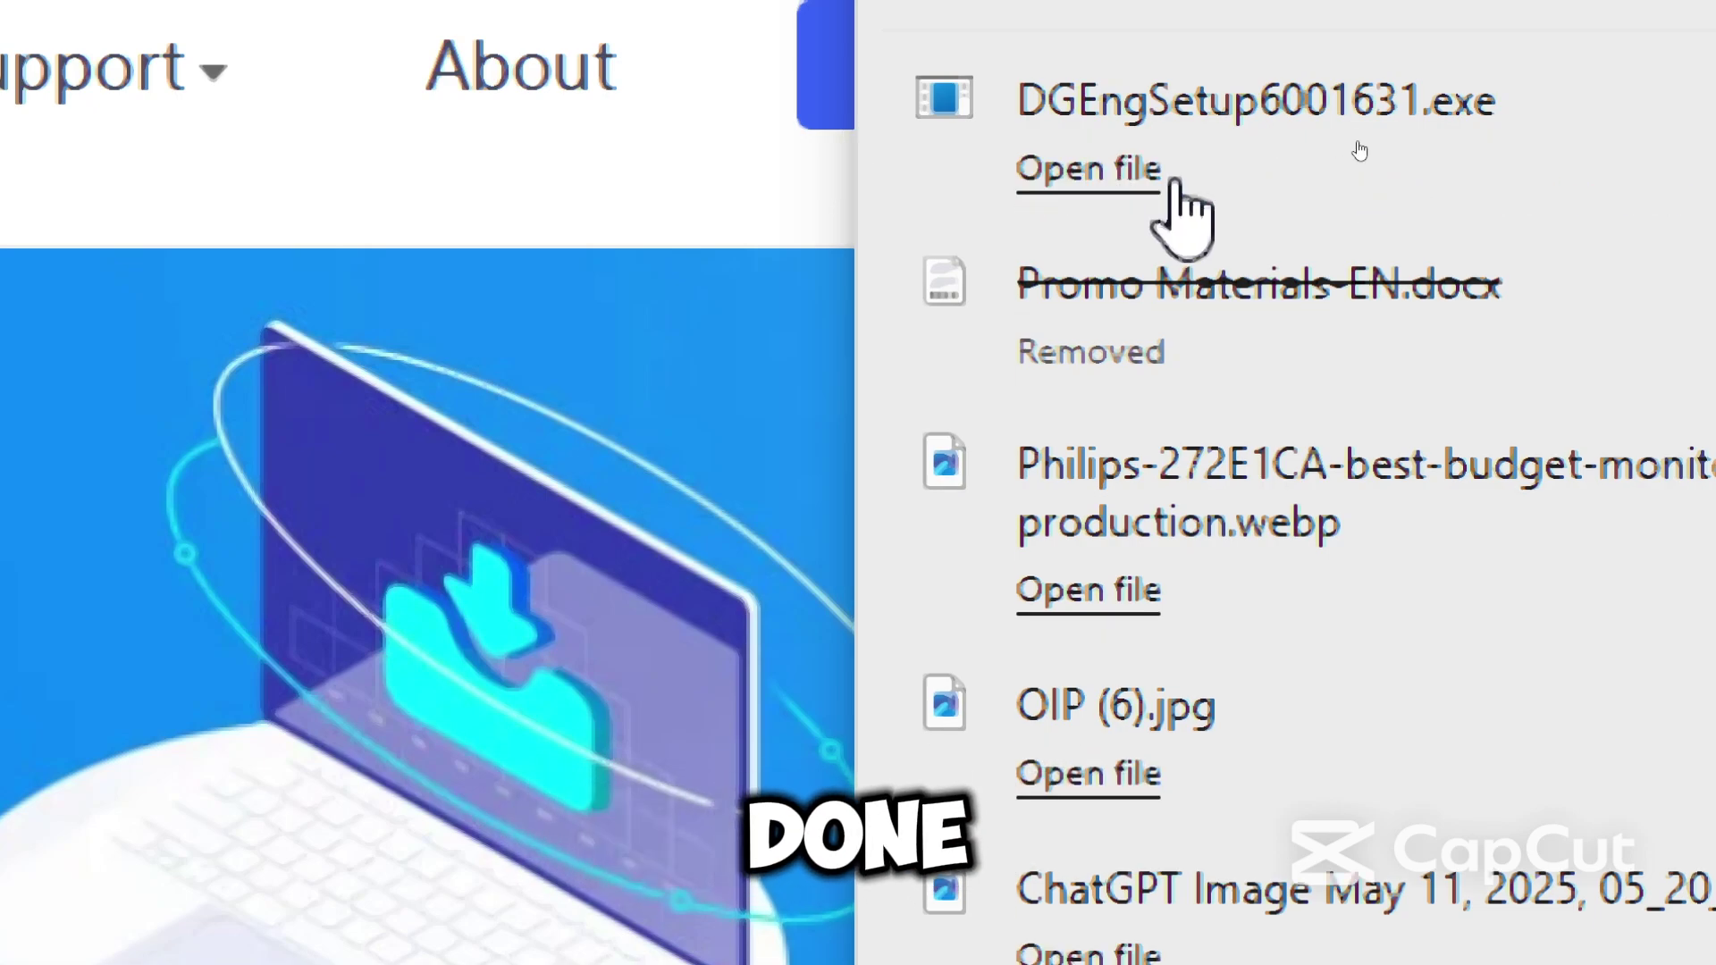
pyautogui.click(1117, 198)
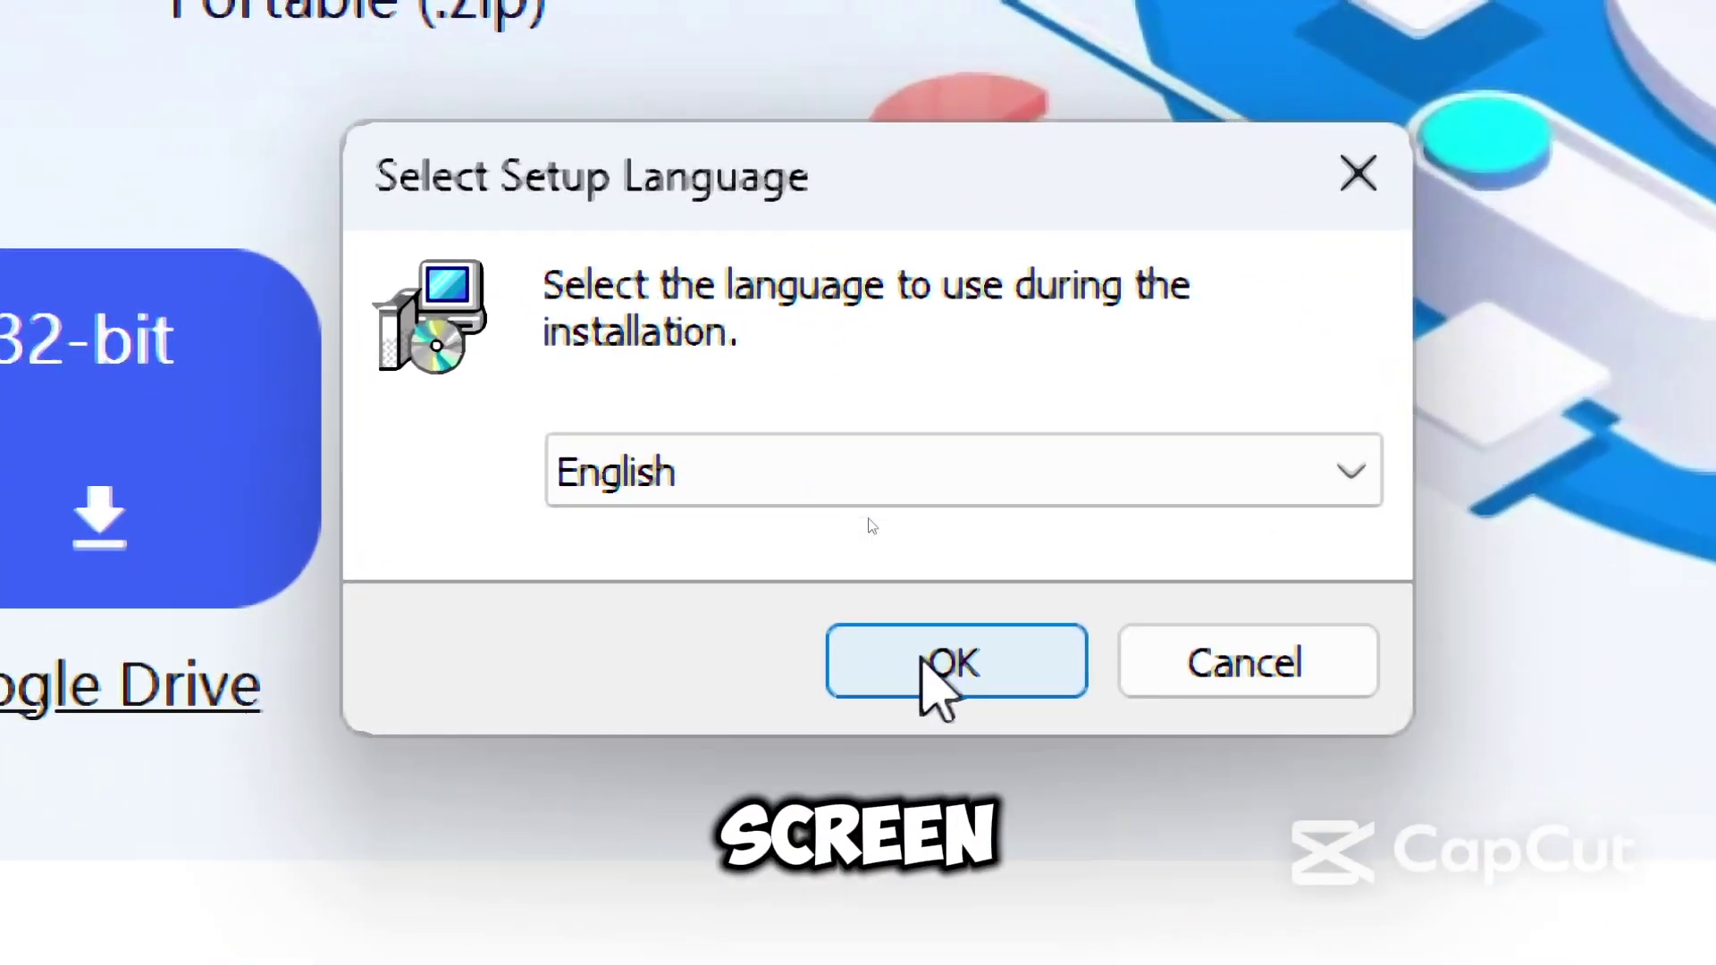
# Step: Install DiskGenius in English to the default C:\Program Files\DiskGenius folder and launch it, skipping the website
pyautogui.click(925, 650)
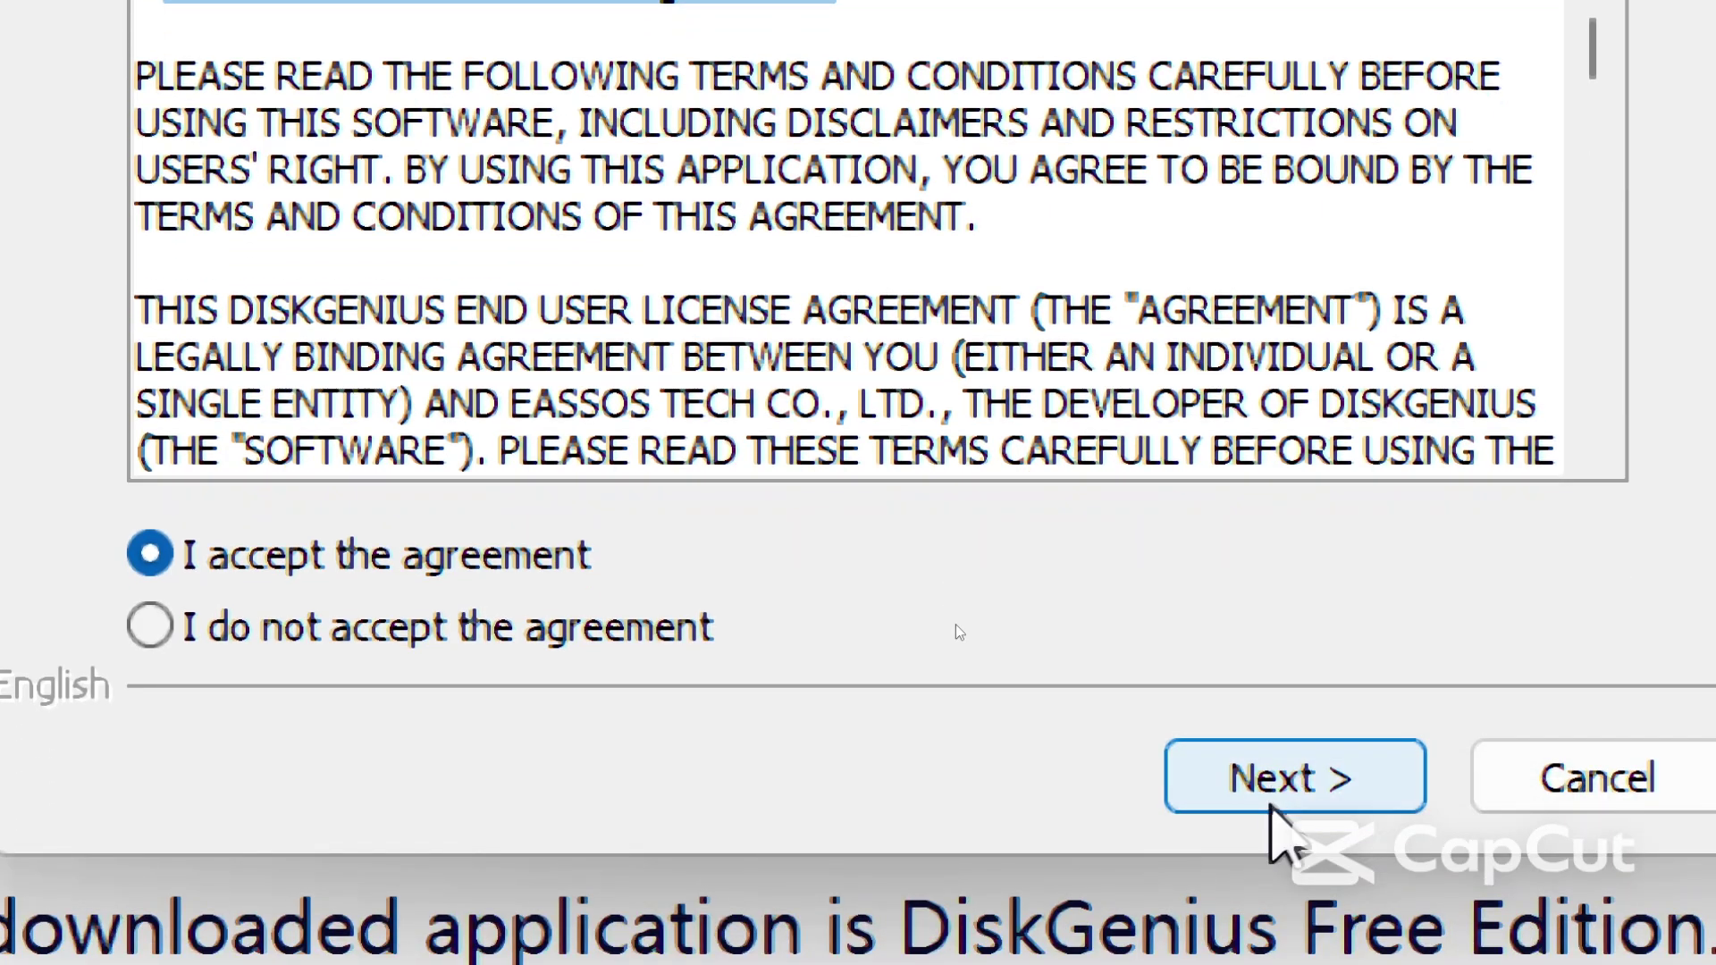
pyautogui.click(1287, 776)
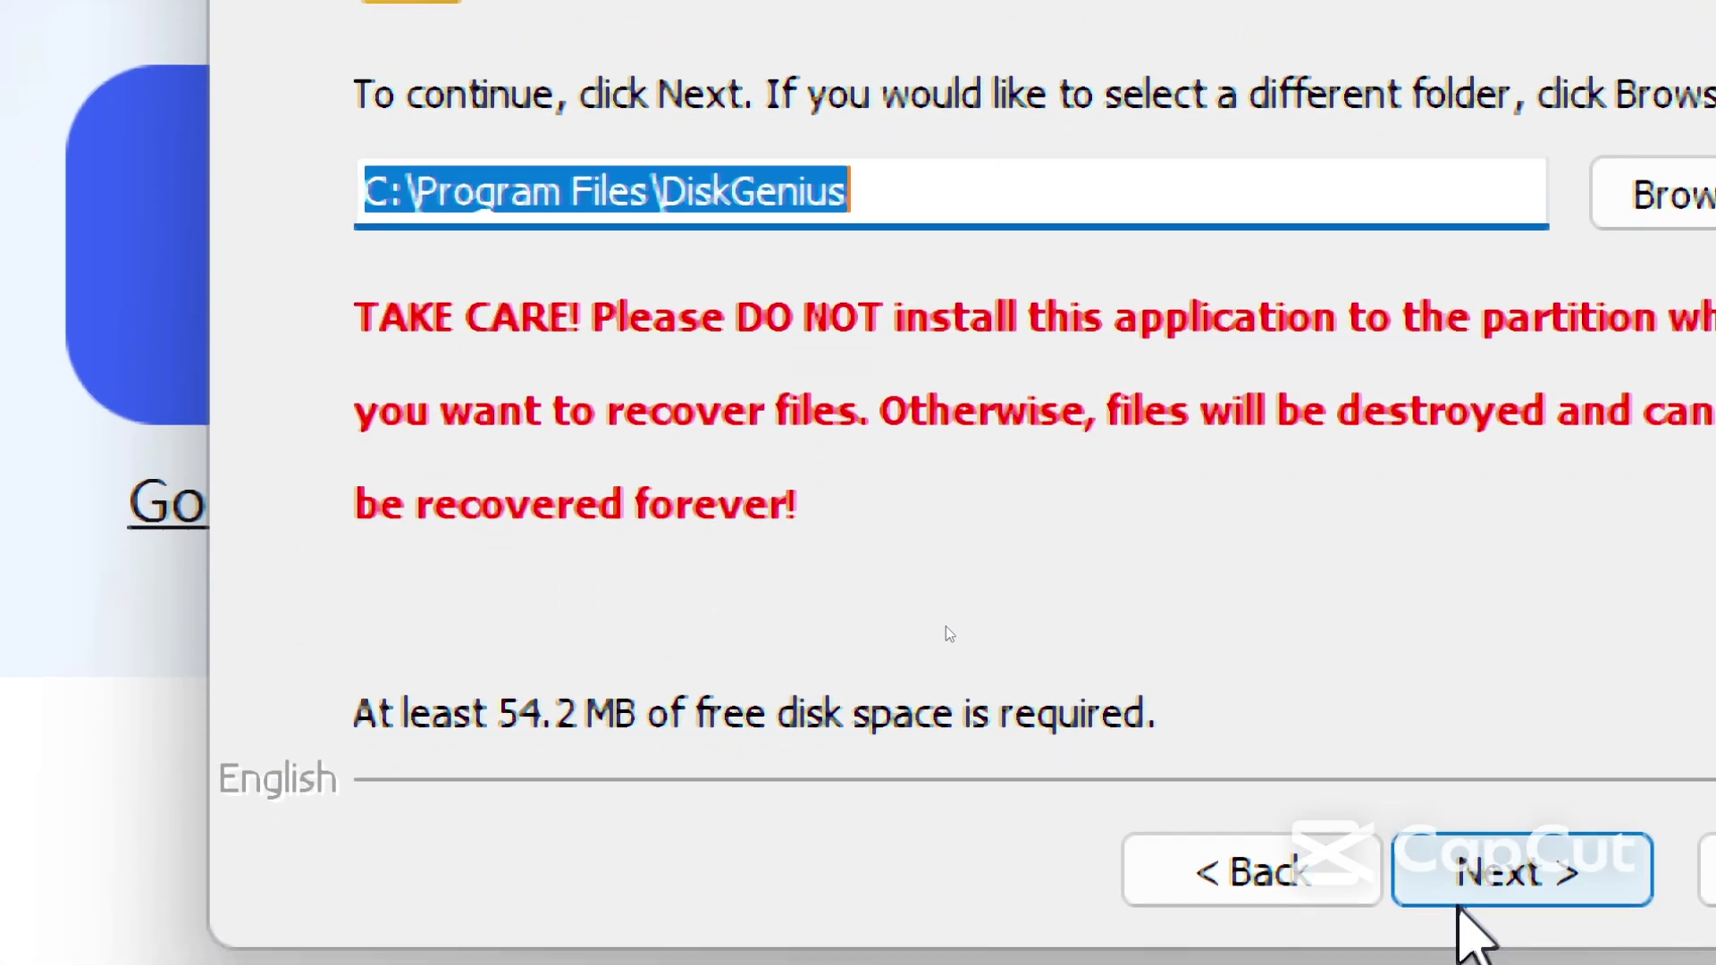
pyautogui.click(1502, 880)
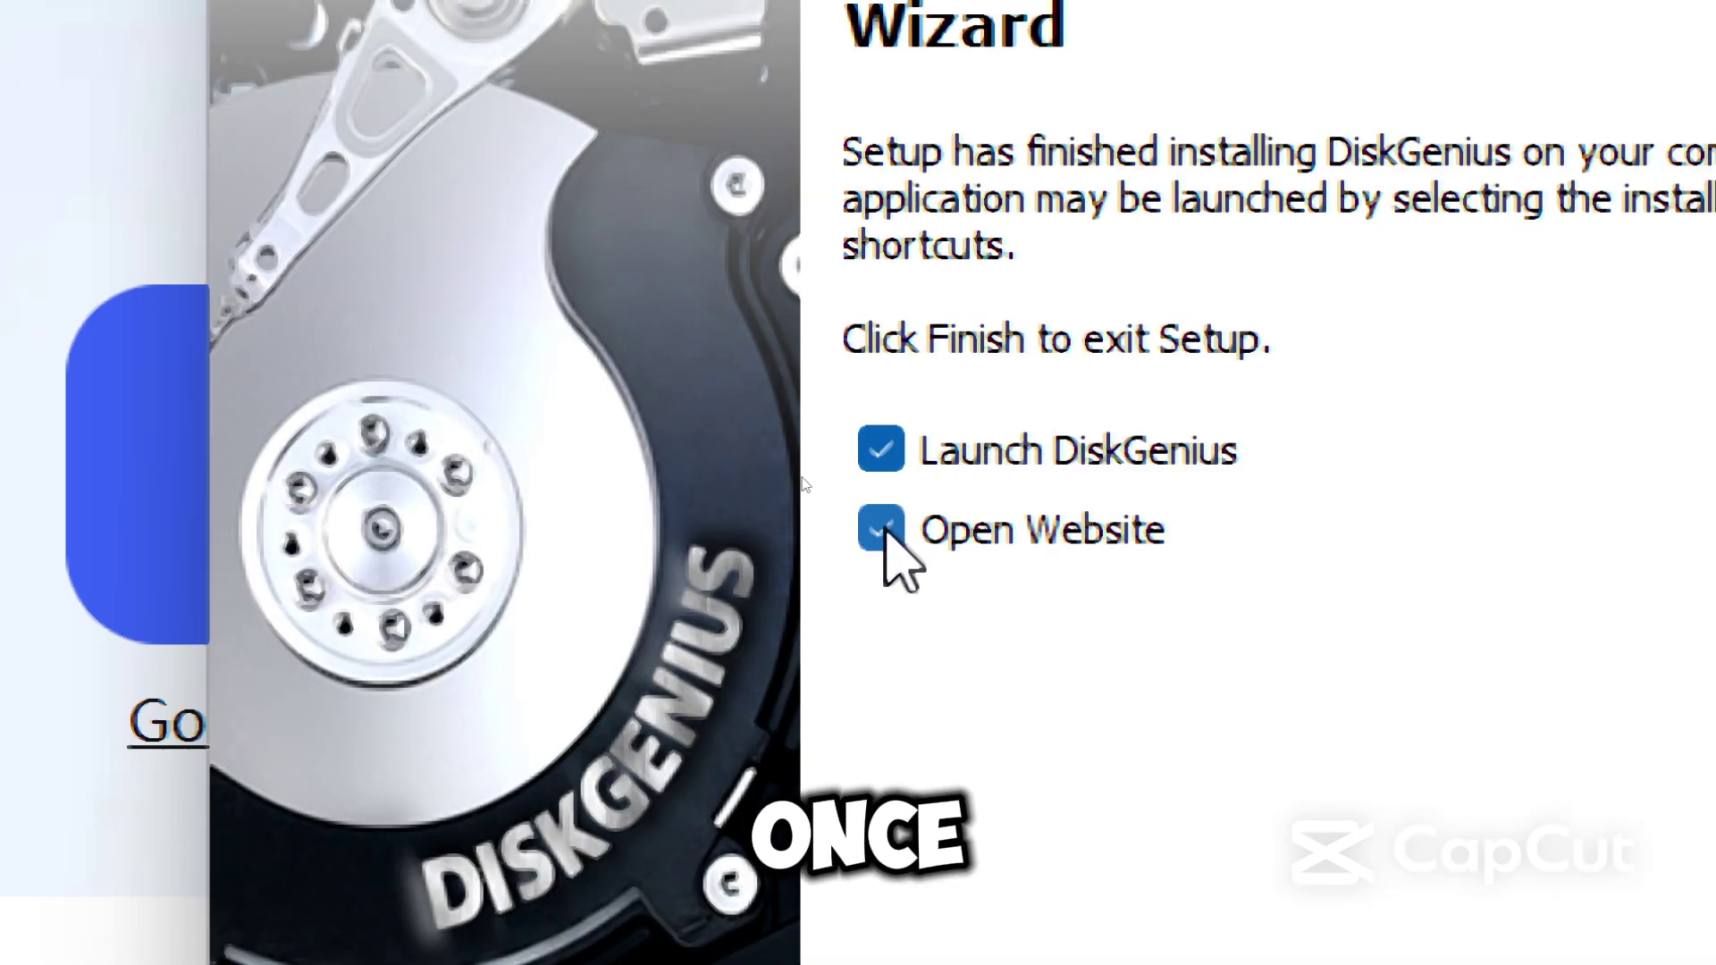
pyautogui.click(881, 532)
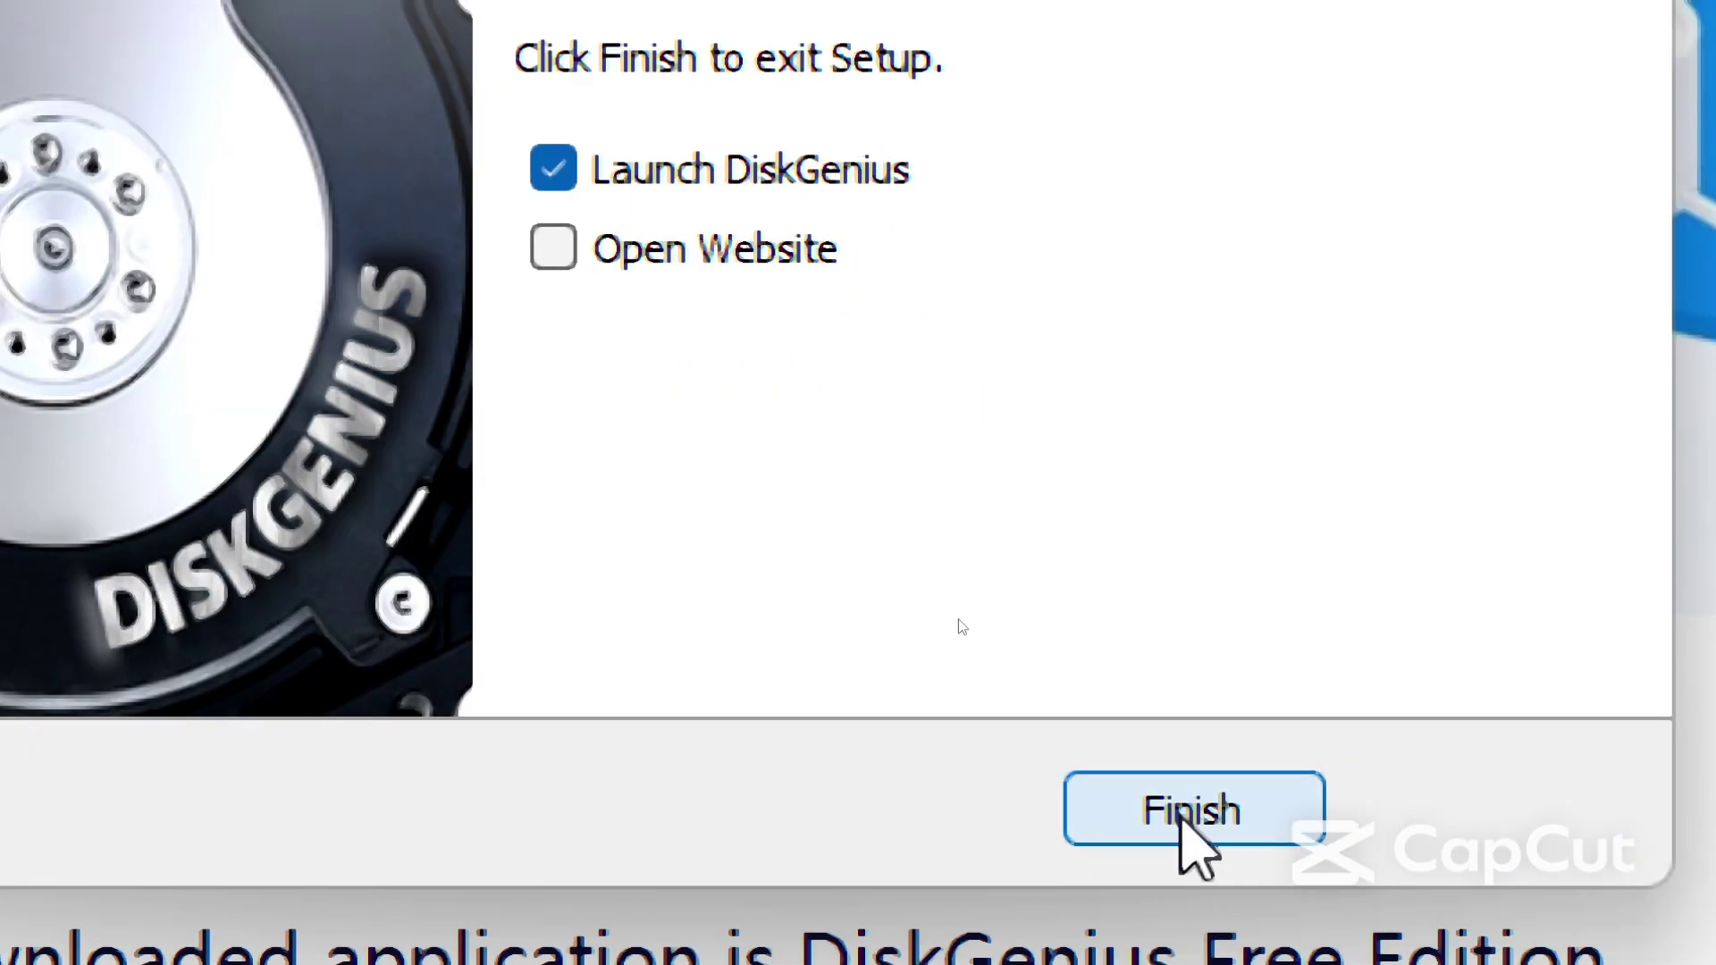
pyautogui.click(1180, 815)
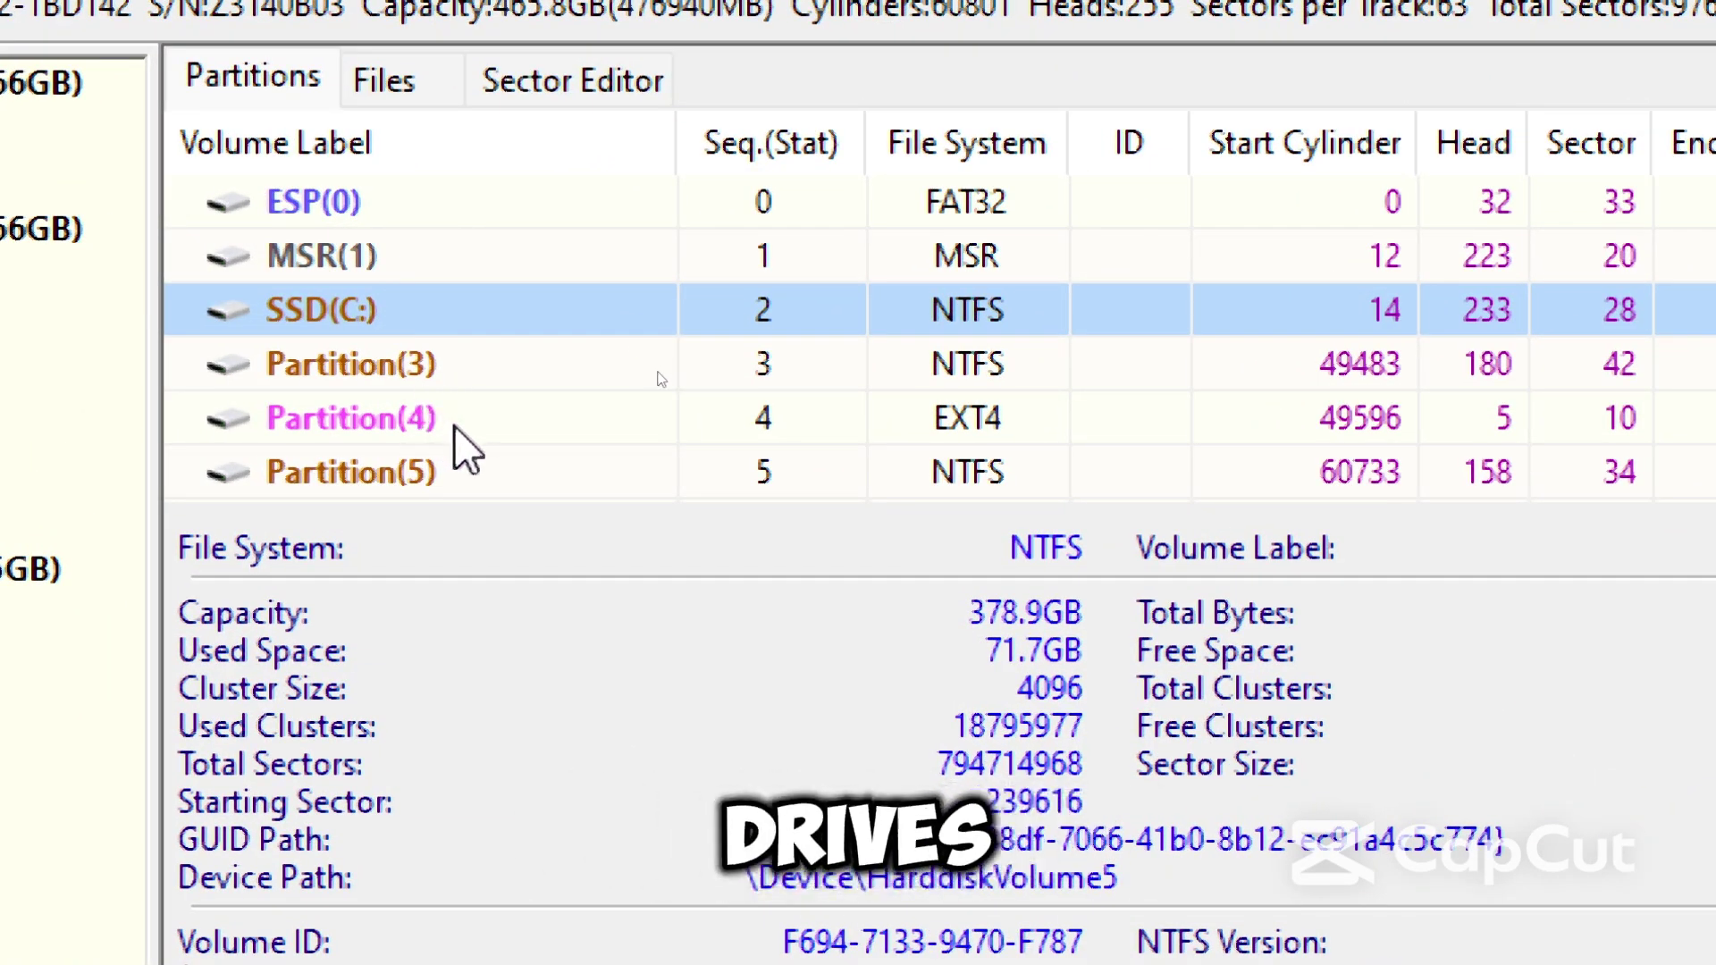
# Step: Select Local Disk(E:) on disk HD0 and open Verify Or Repair Bad Sectors
pyautogui.click(358, 420)
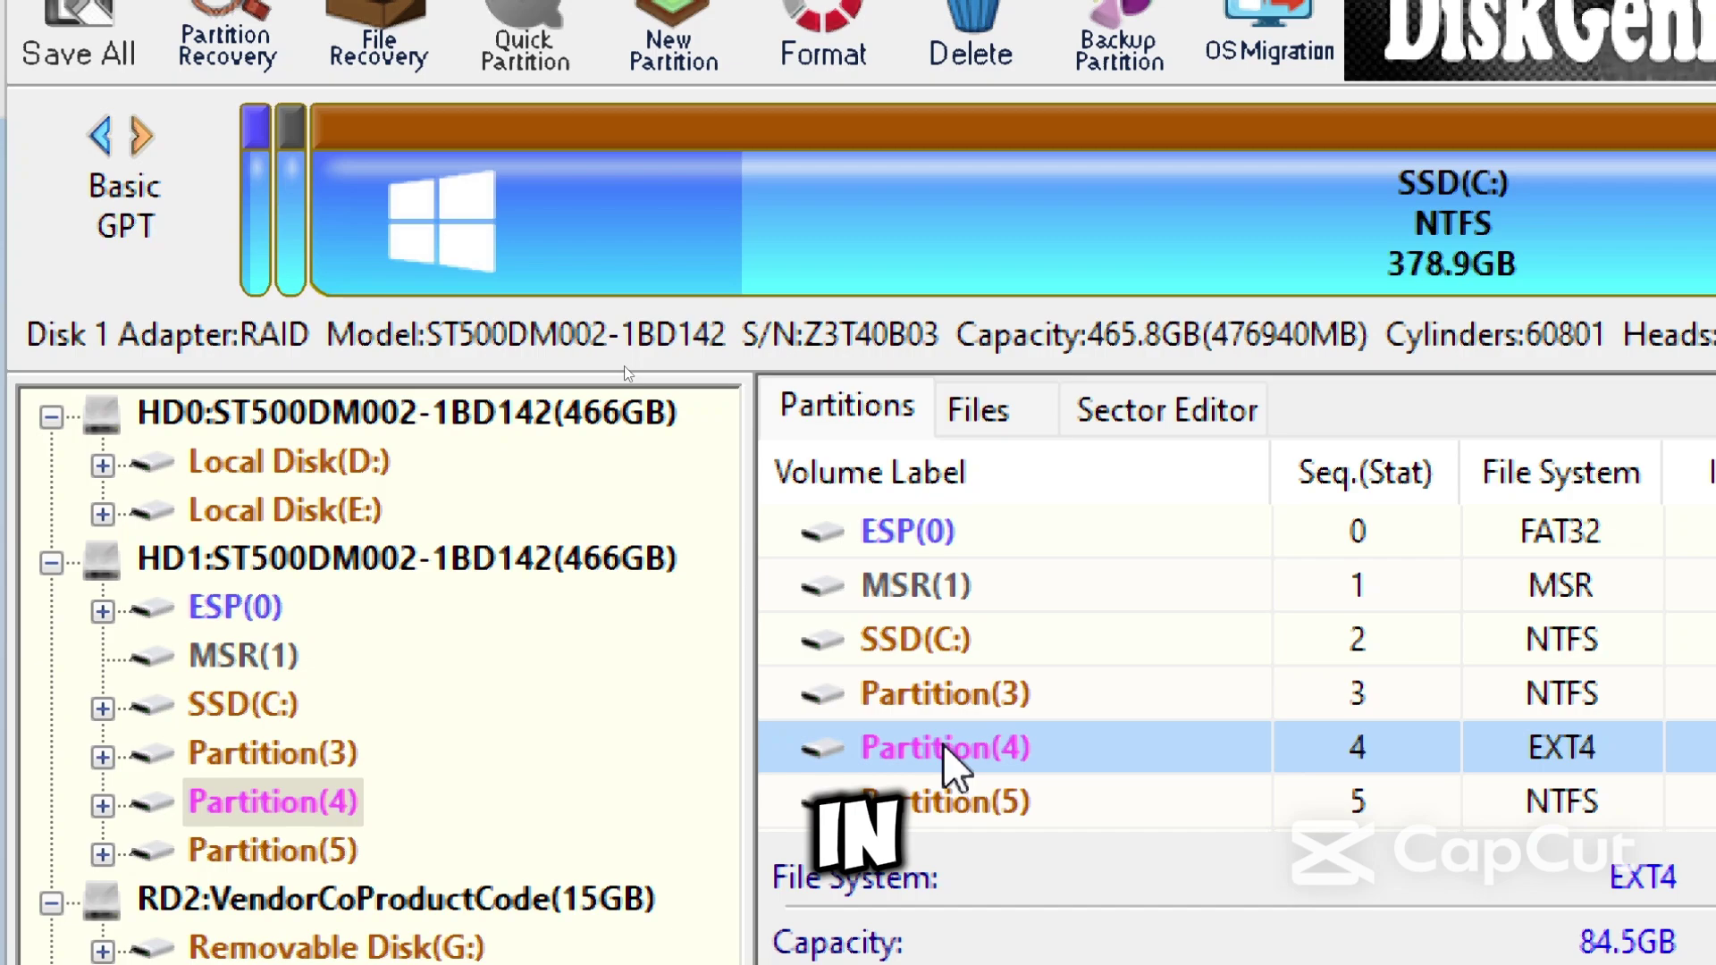
pyautogui.click(219, 516)
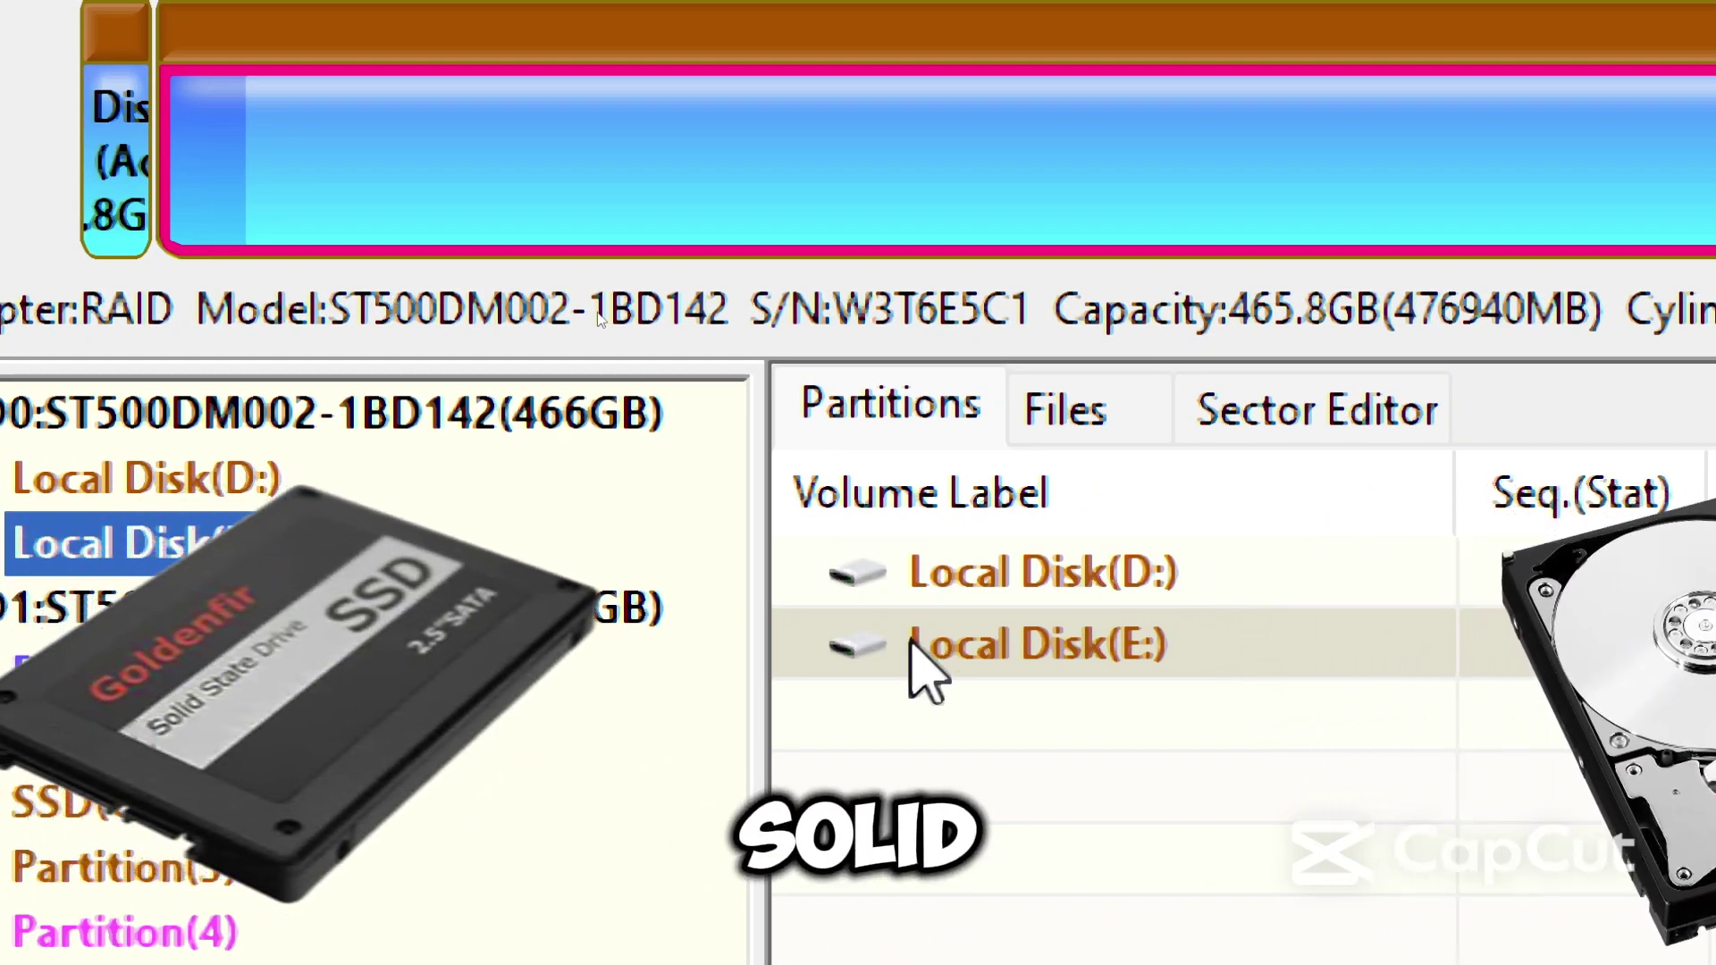
pyautogui.rightClick(1134, 639)
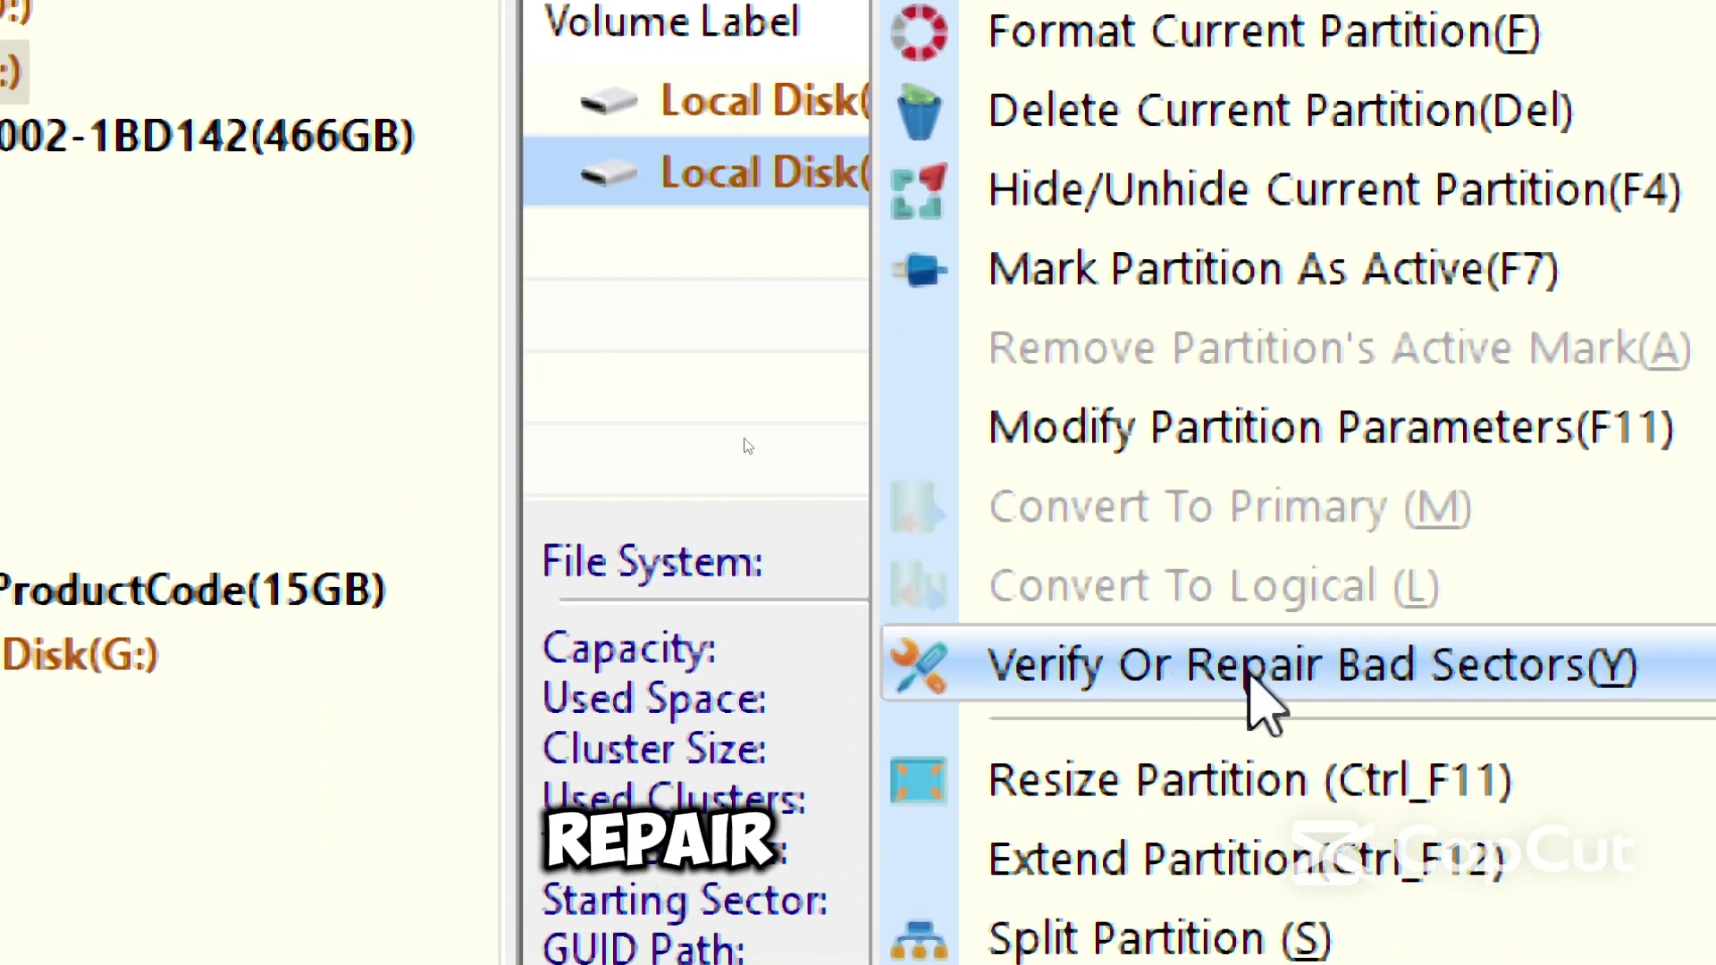
pyautogui.click(1256, 681)
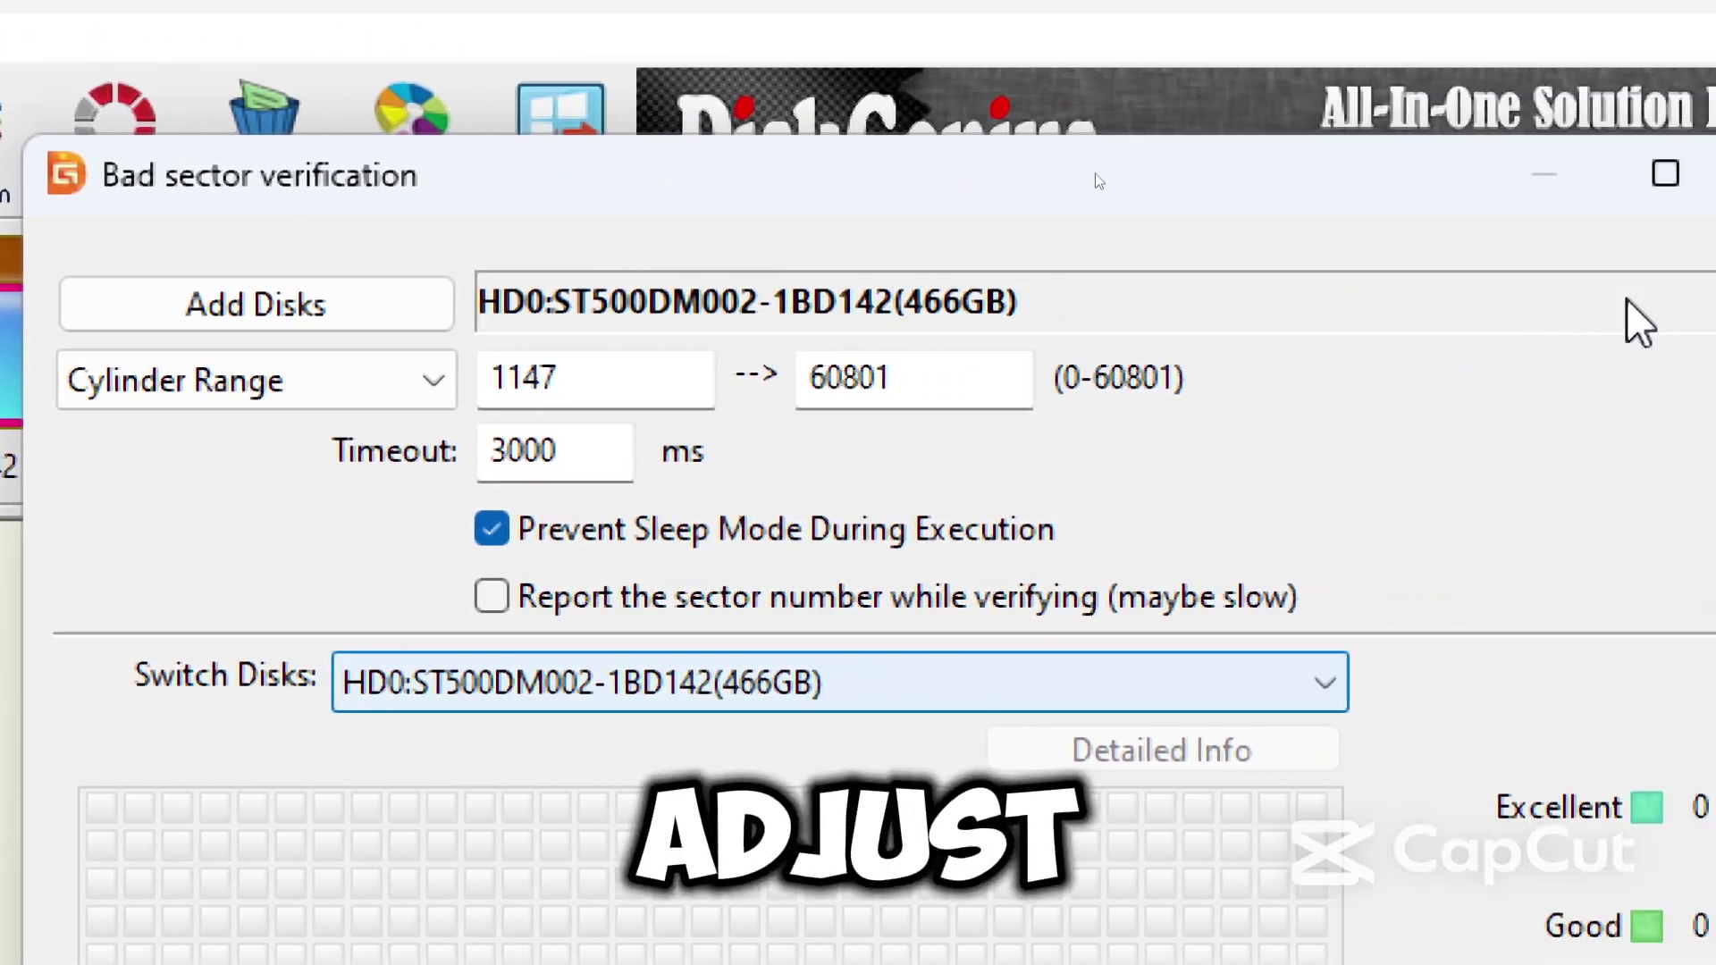
# Step: Verify disk HD0 for bad sectors across cylinders 1147 to 60801
pyautogui.click(1228, 383)
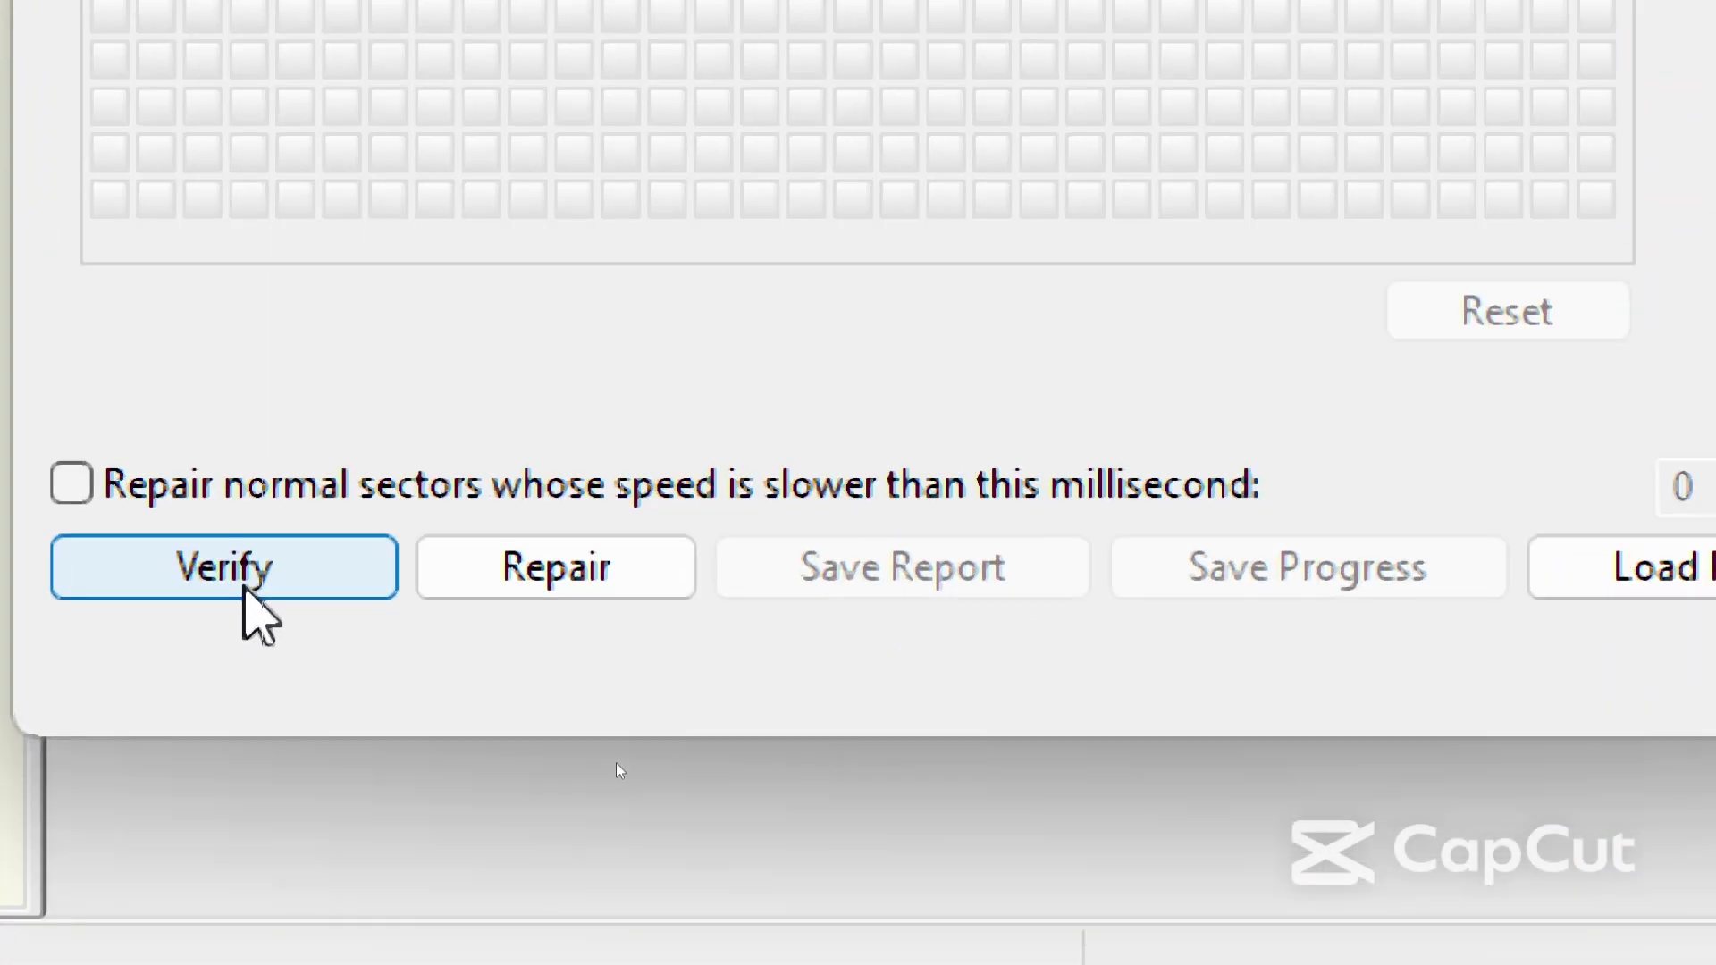
pyautogui.click(268, 576)
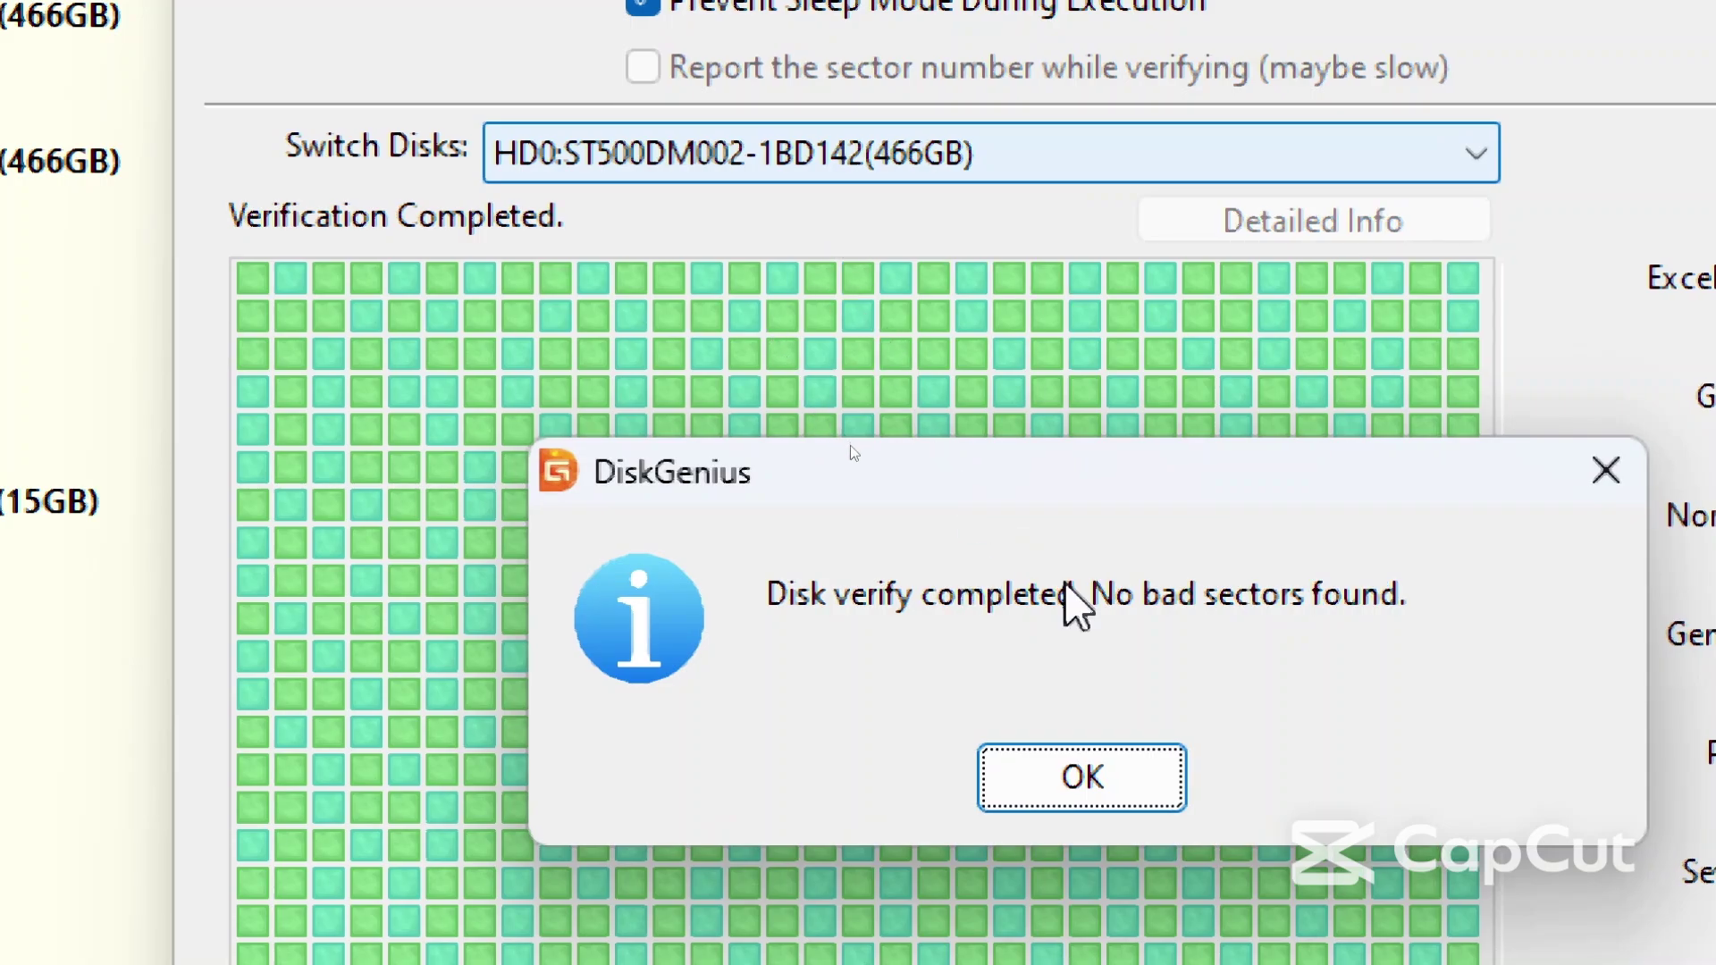
# Step: Repair HD0 including slow normal sectors, accepting the data-loss warnings and dismounting busy Local Disk(E:)
pyautogui.click(1090, 798)
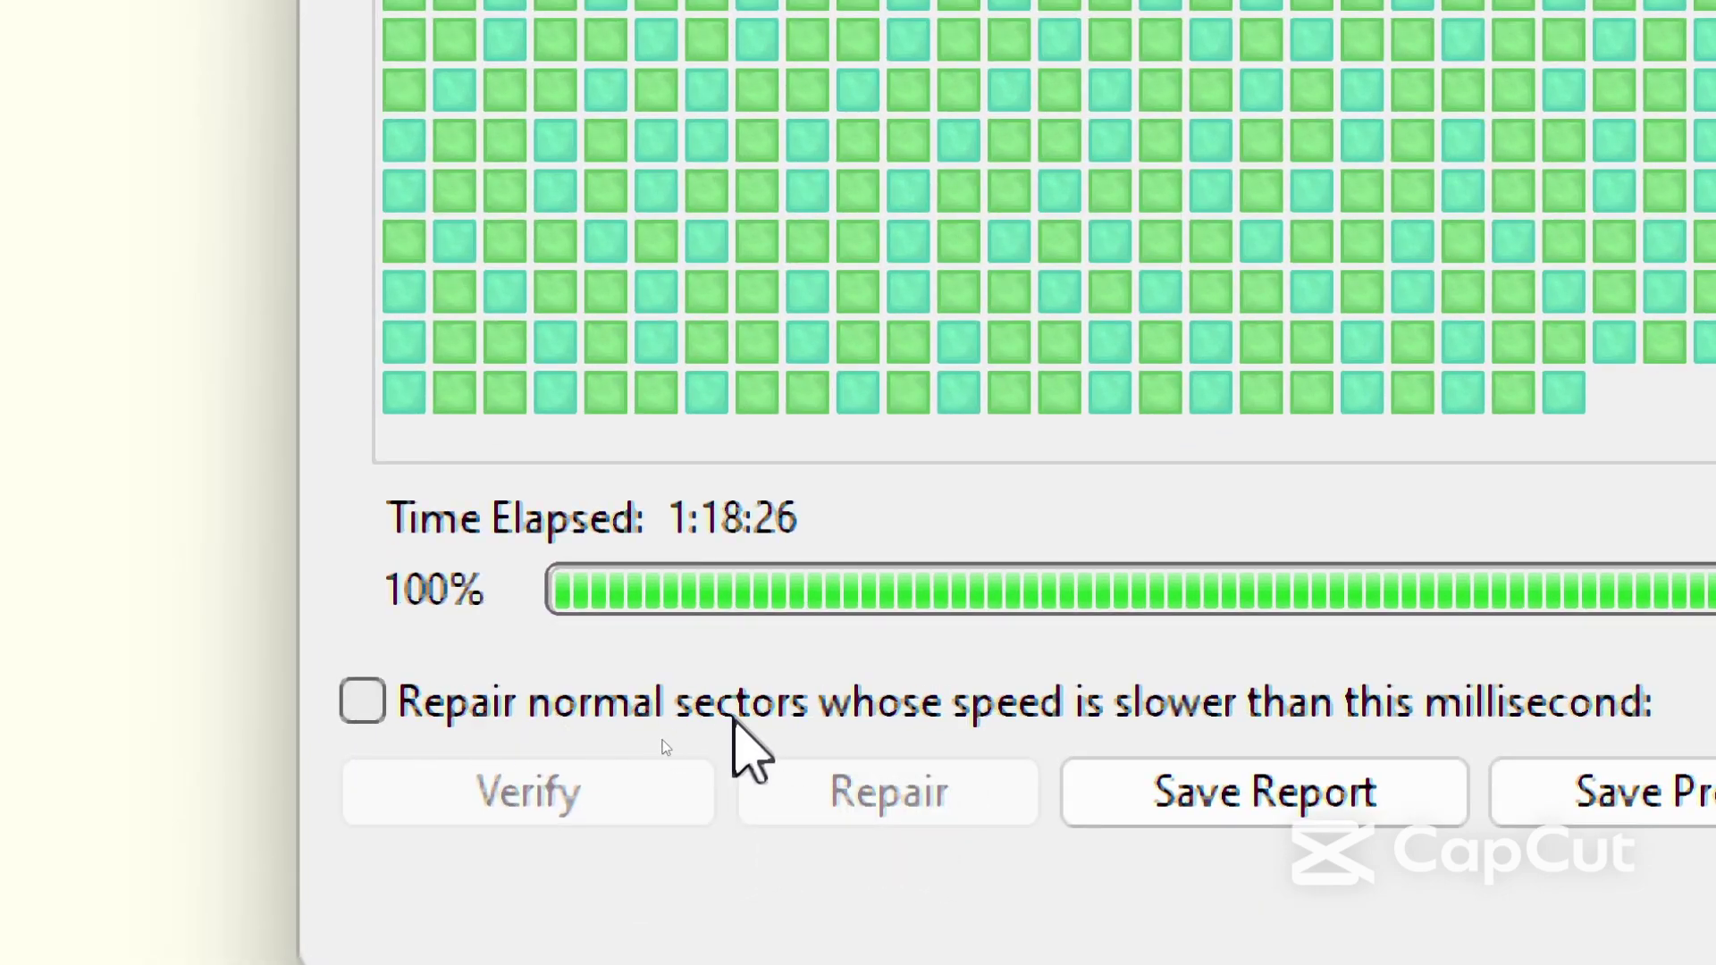
pyautogui.click(358, 708)
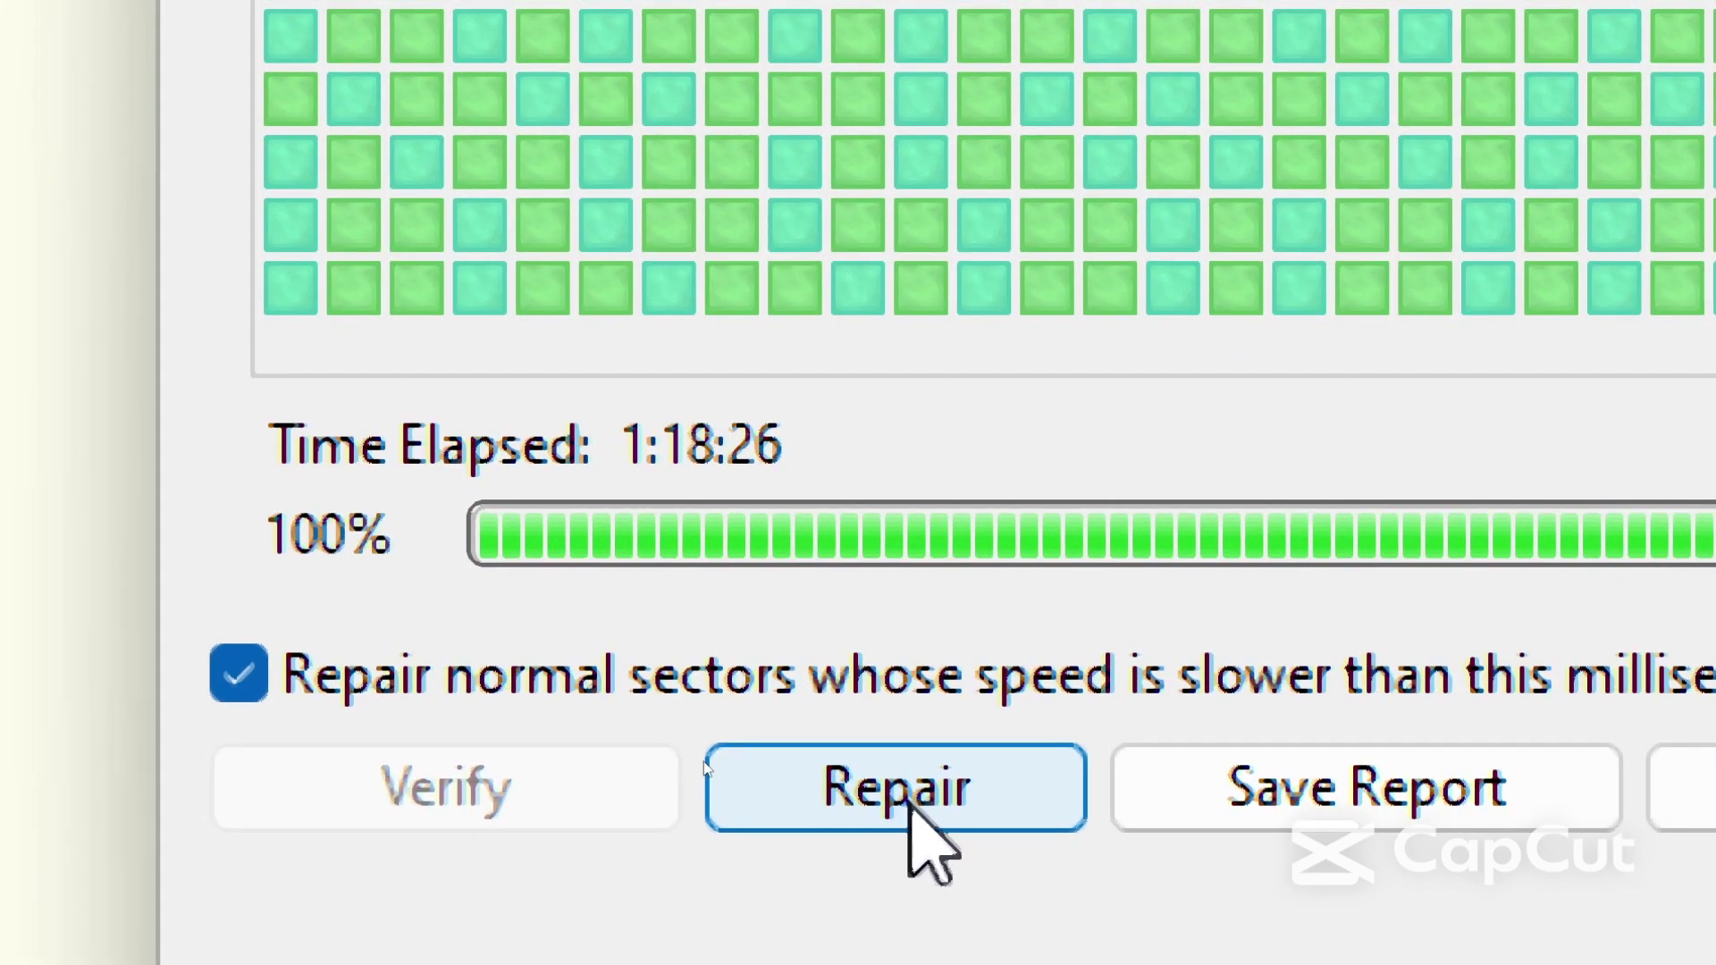
pyautogui.click(885, 800)
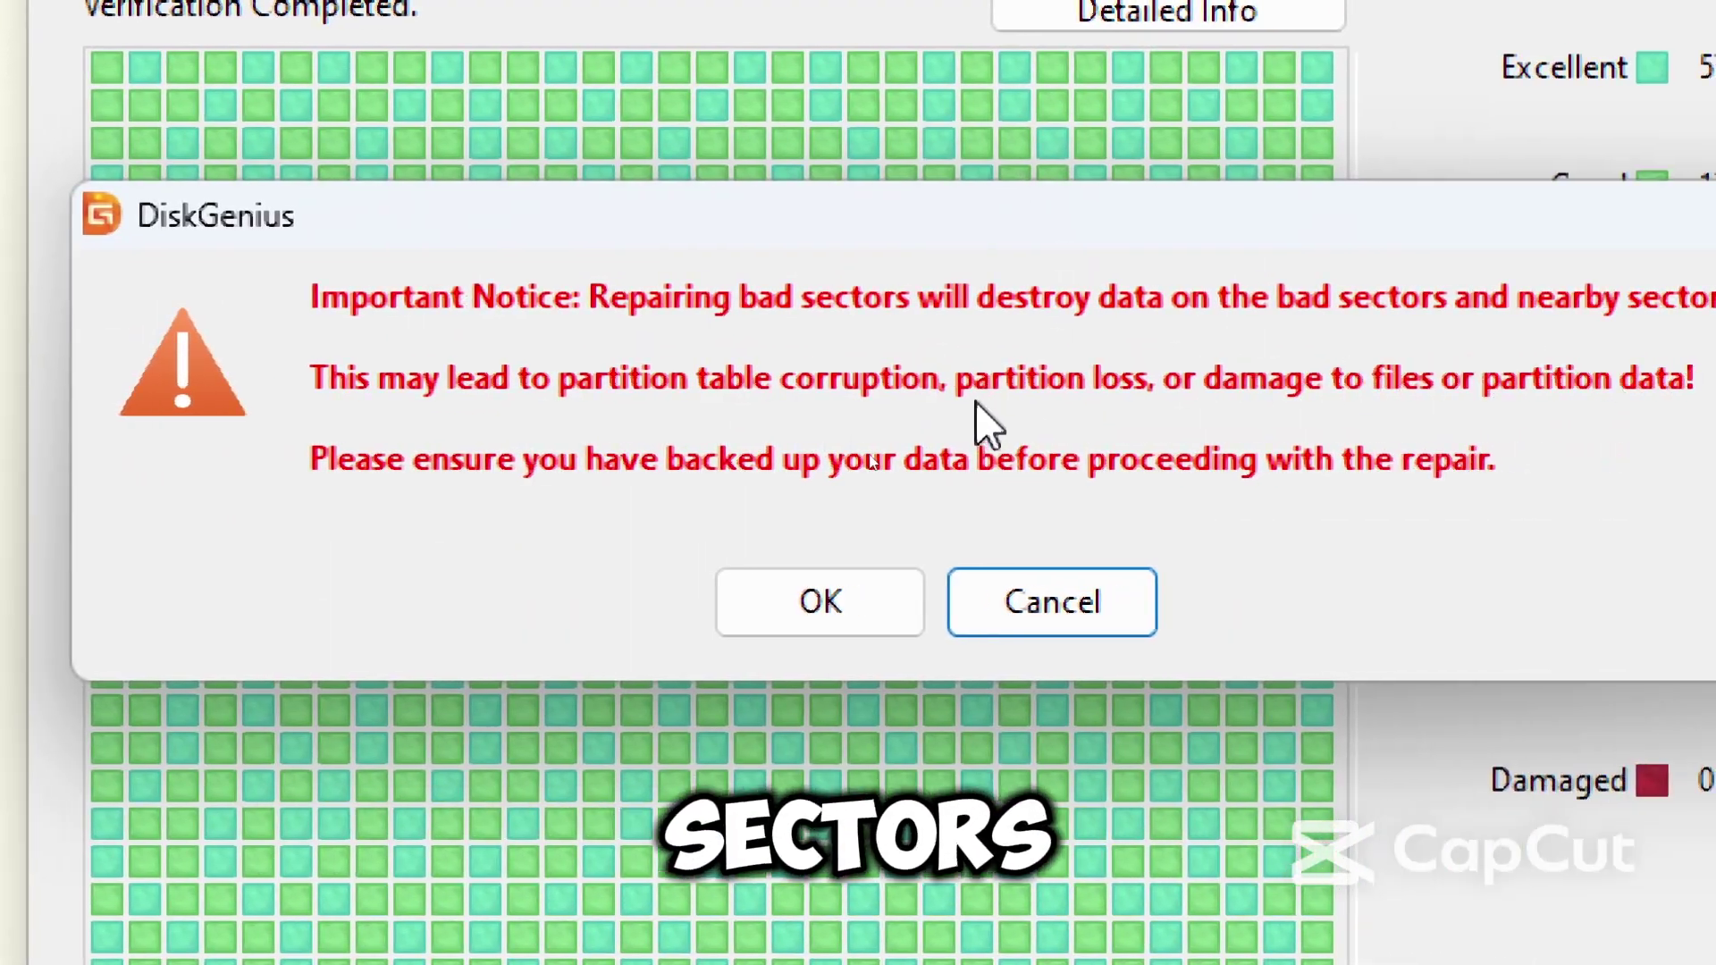
pyautogui.click(840, 597)
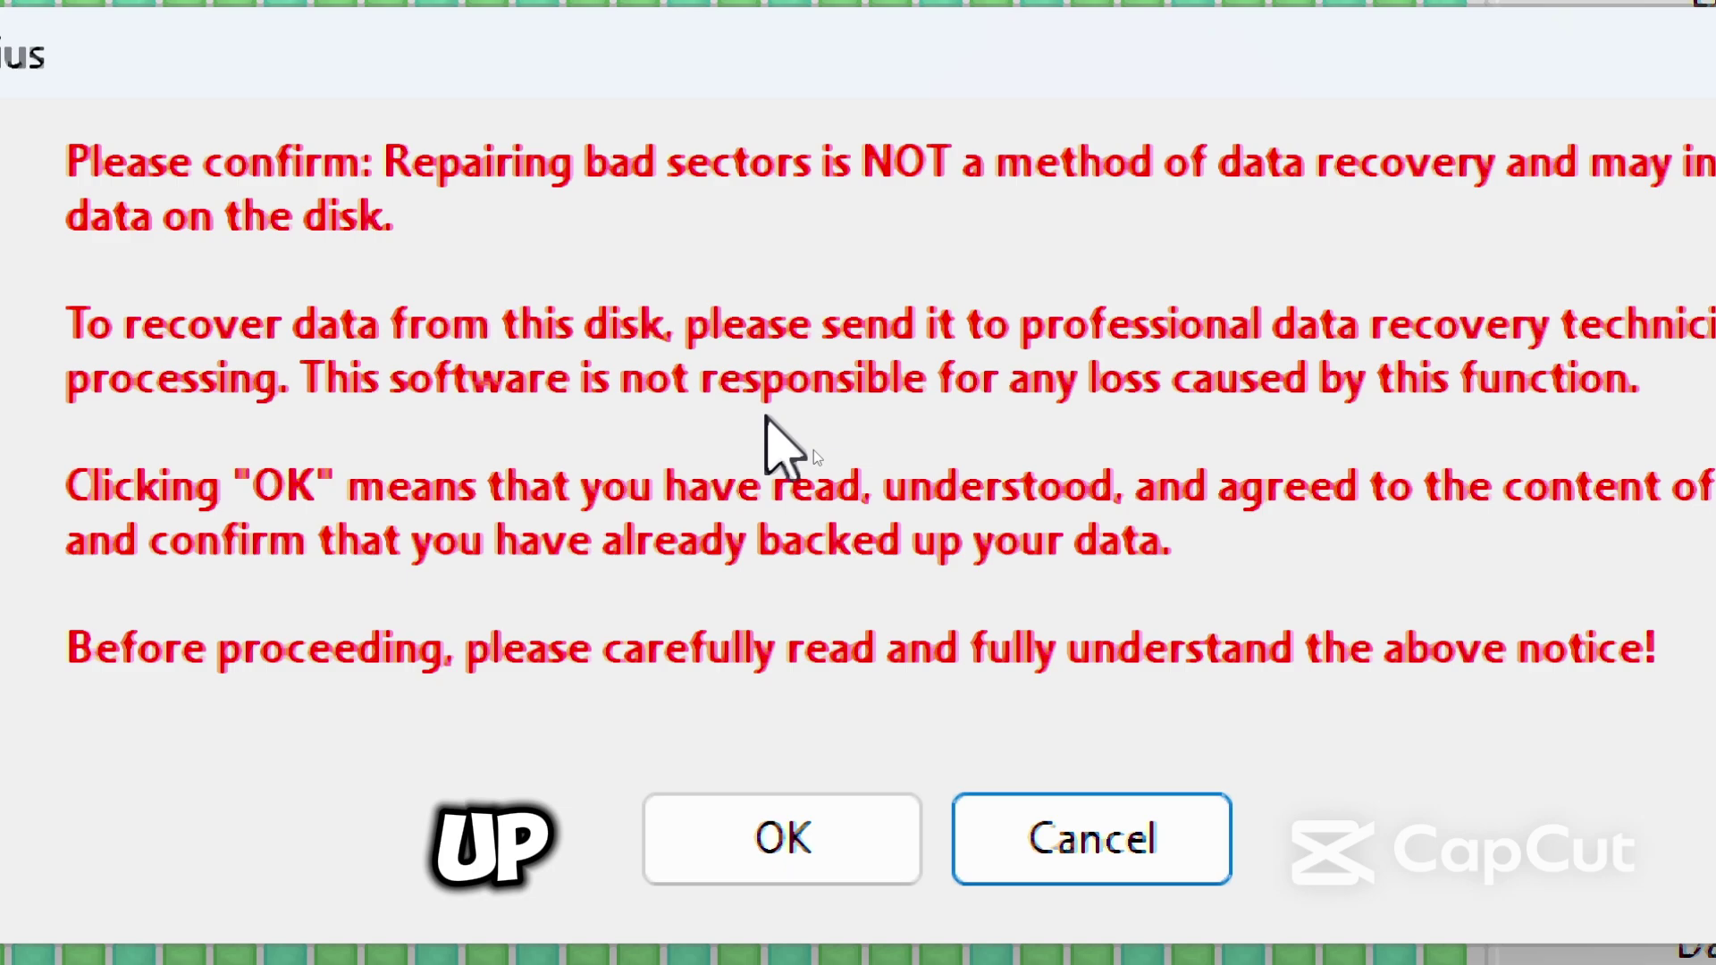
pyautogui.click(836, 853)
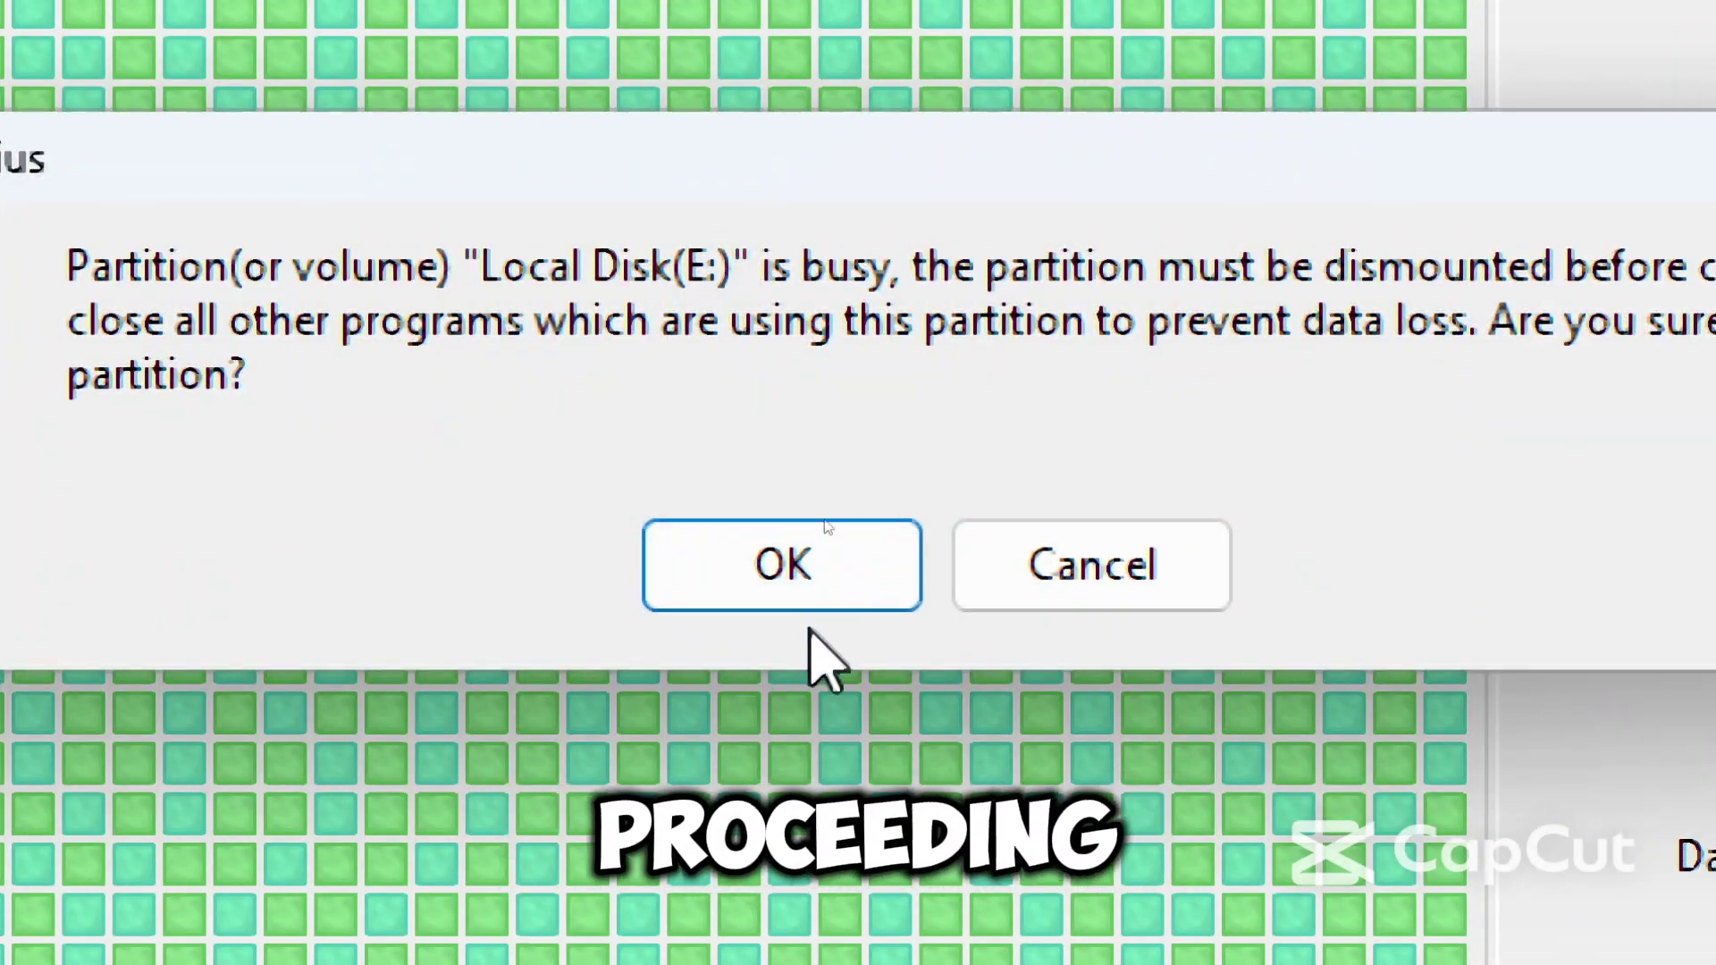
pyautogui.click(809, 563)
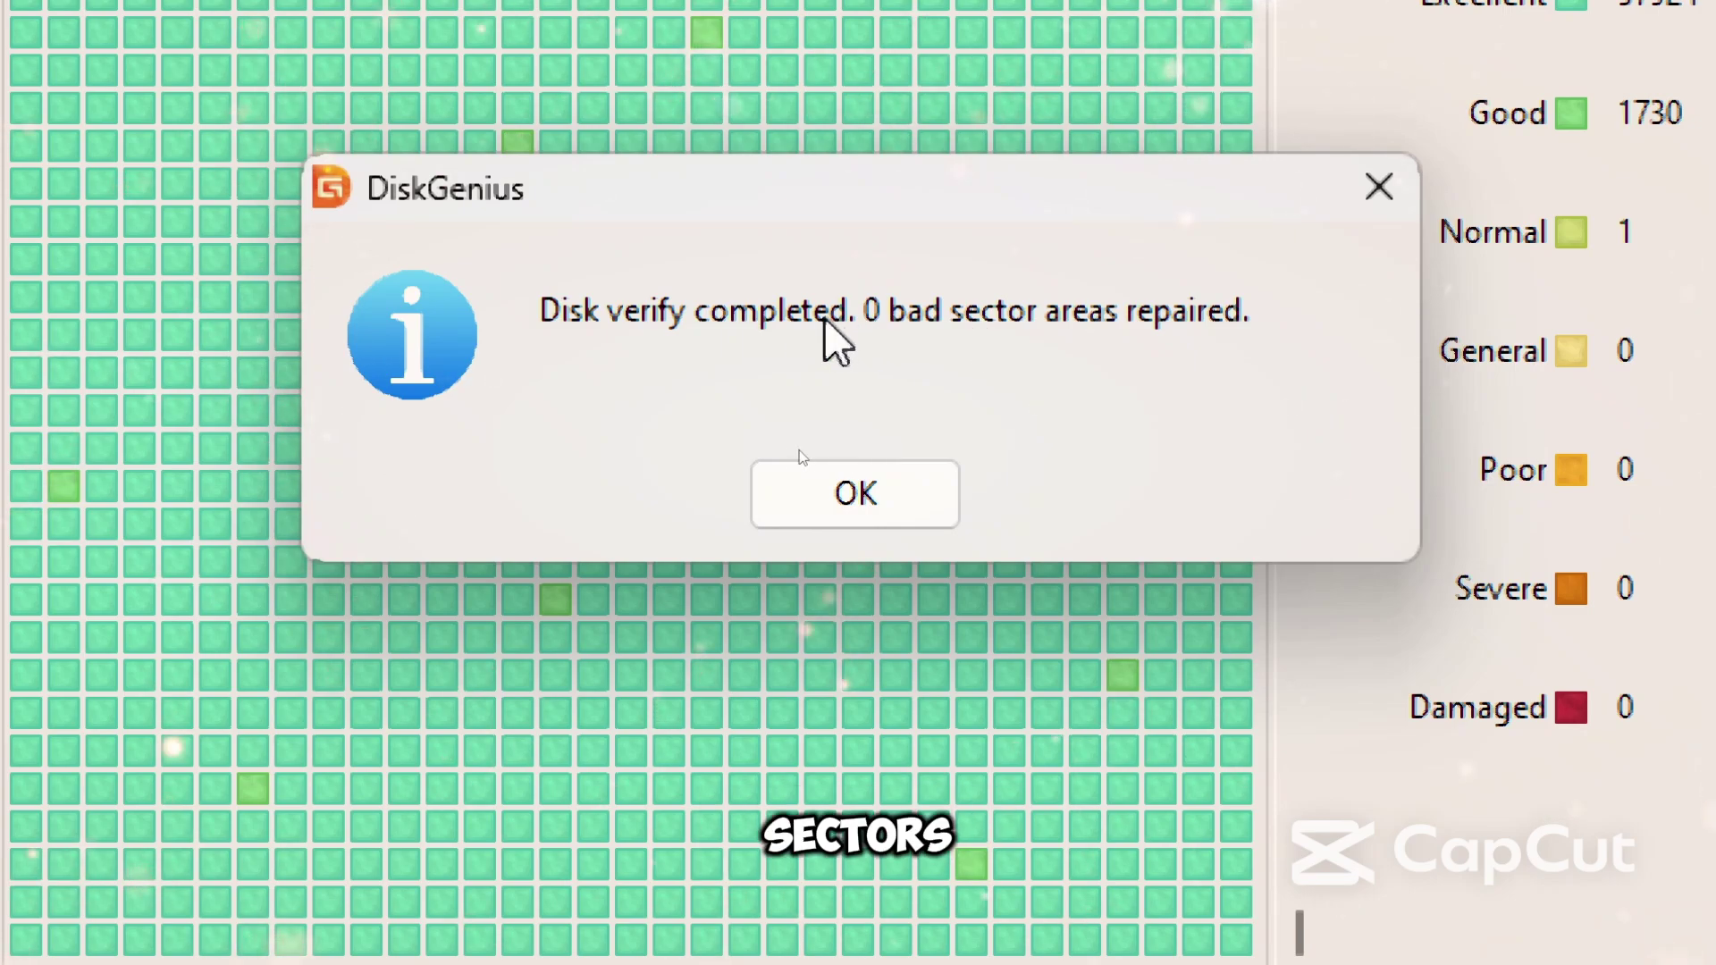
pyautogui.click(860, 499)
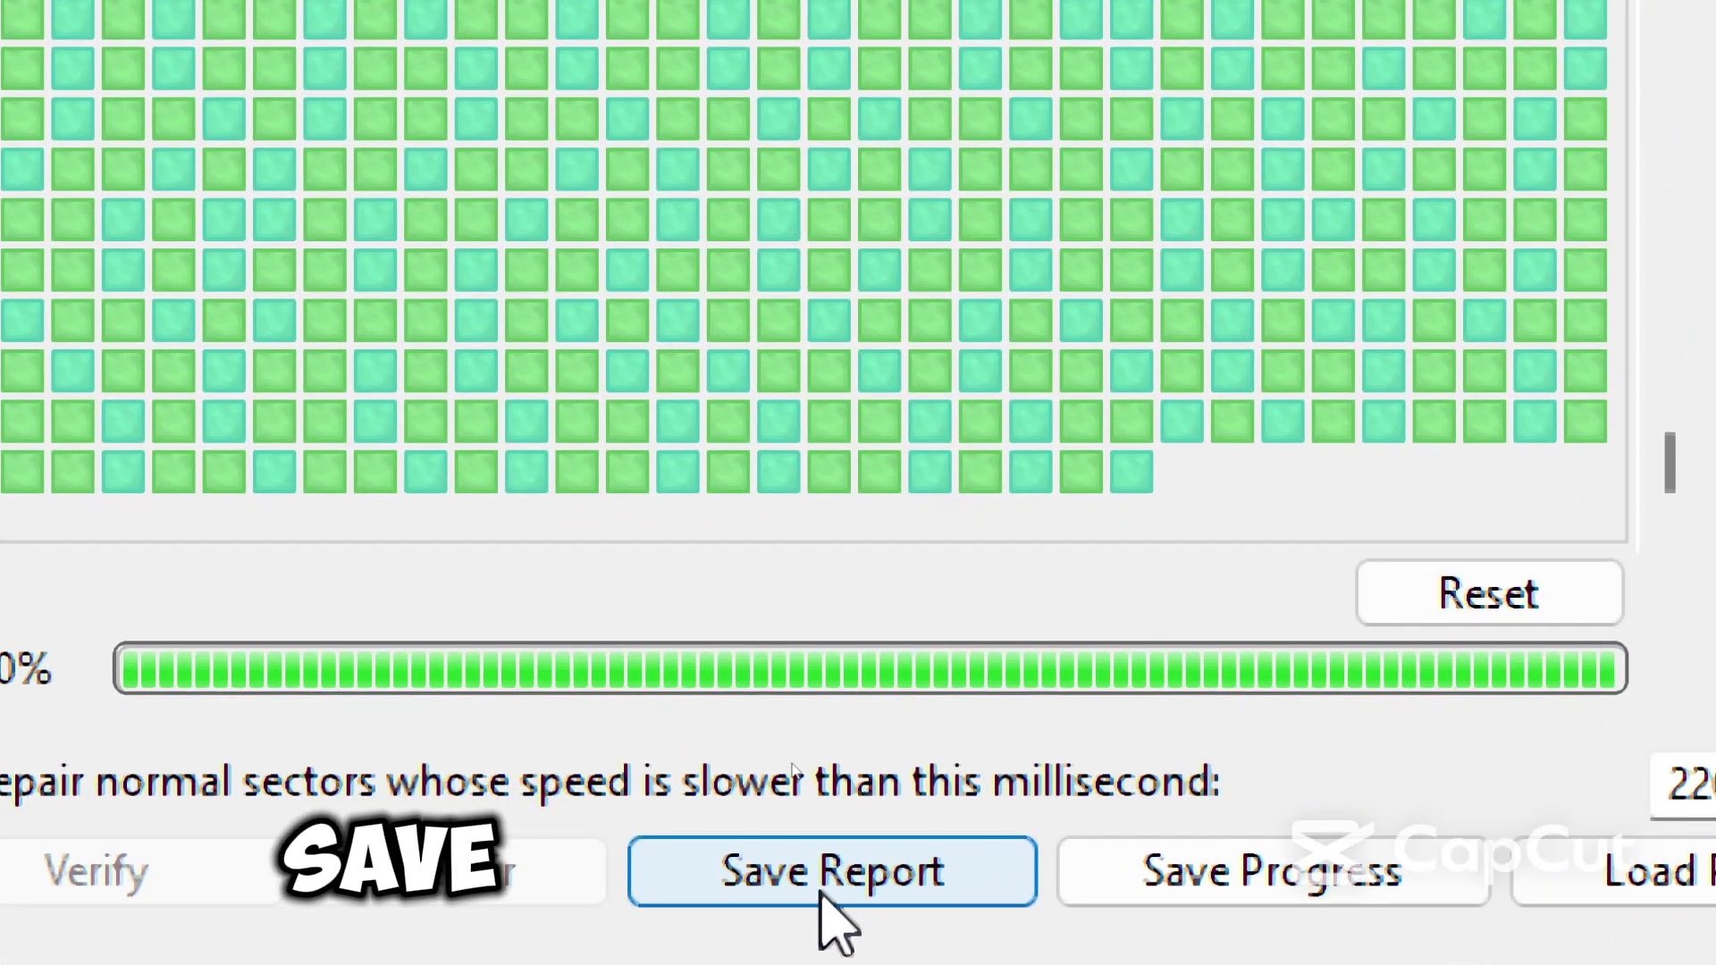
# Step: Save the BadTrack Report for ST500DM002-1BD142(466GB) to Documents, including normal sectors
pyautogui.click(771, 886)
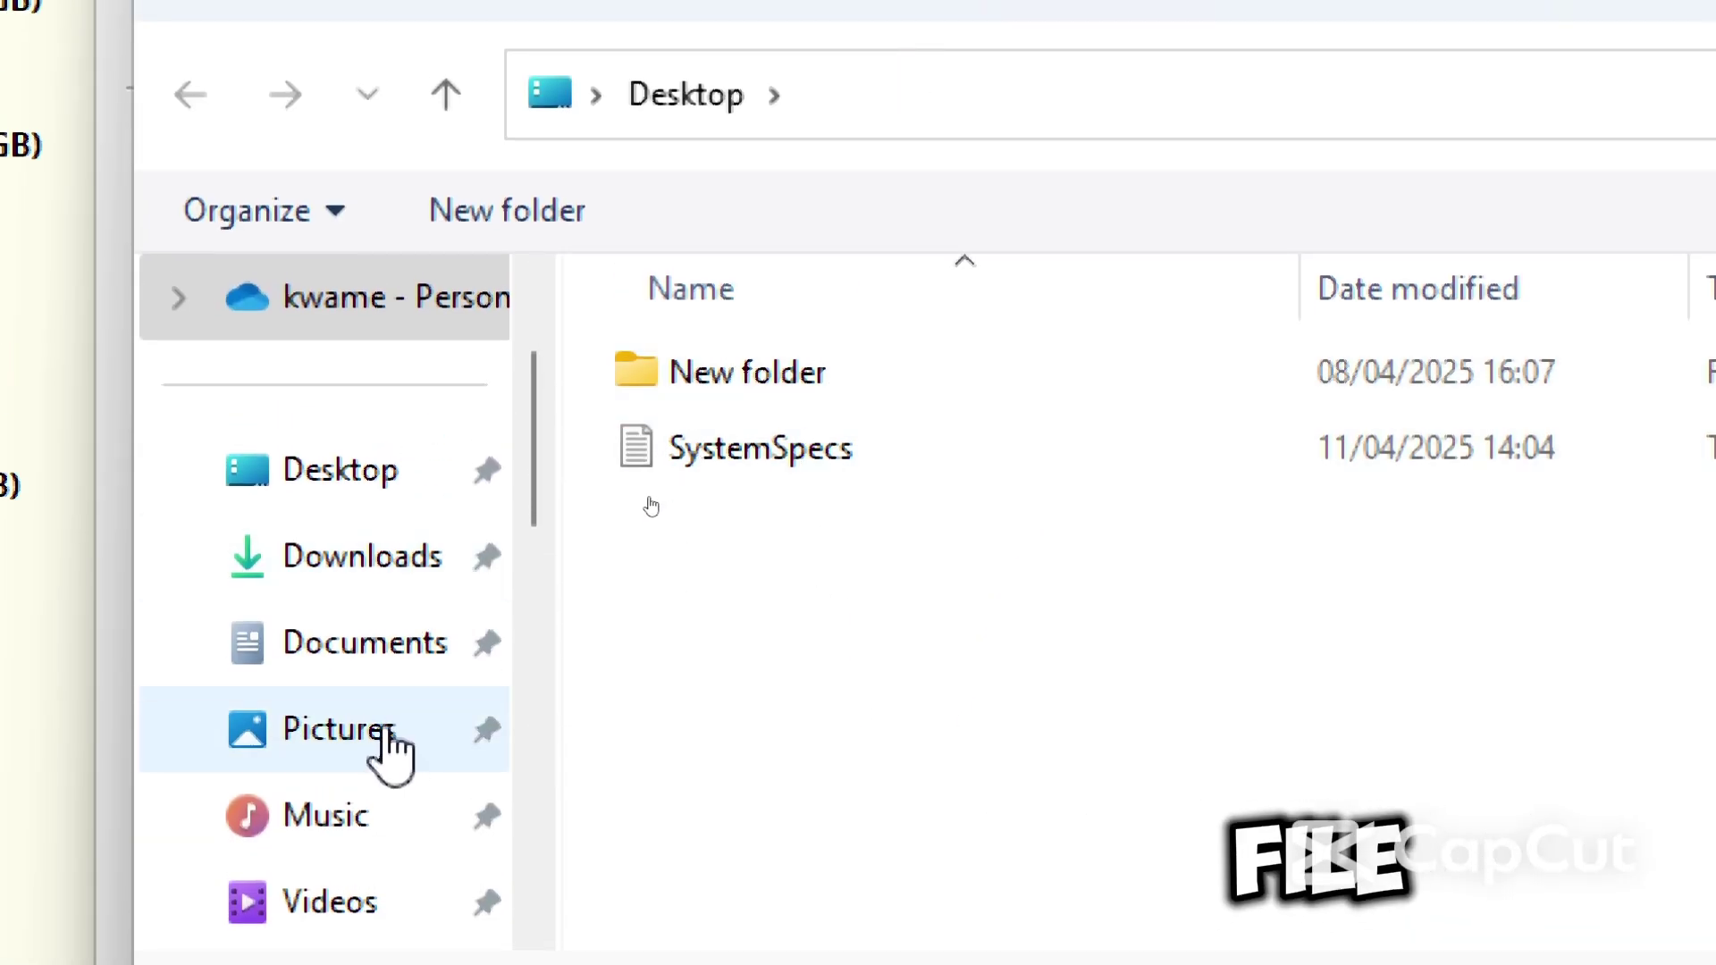
pyautogui.click(362, 693)
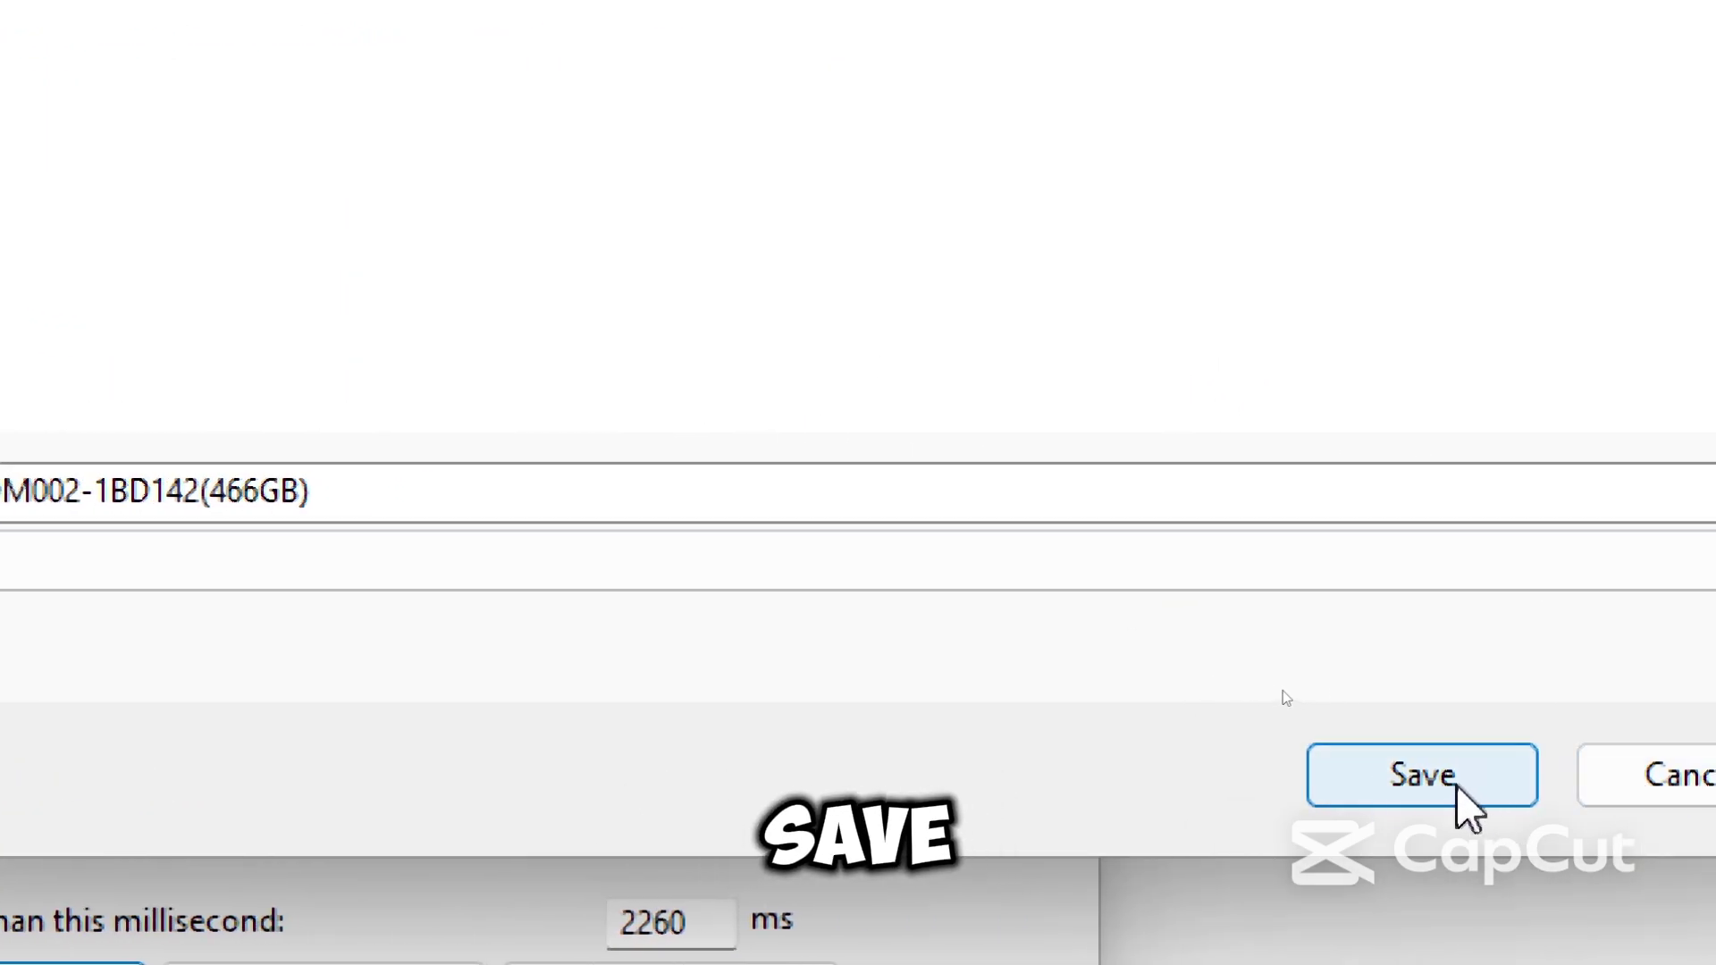
pyautogui.click(1457, 787)
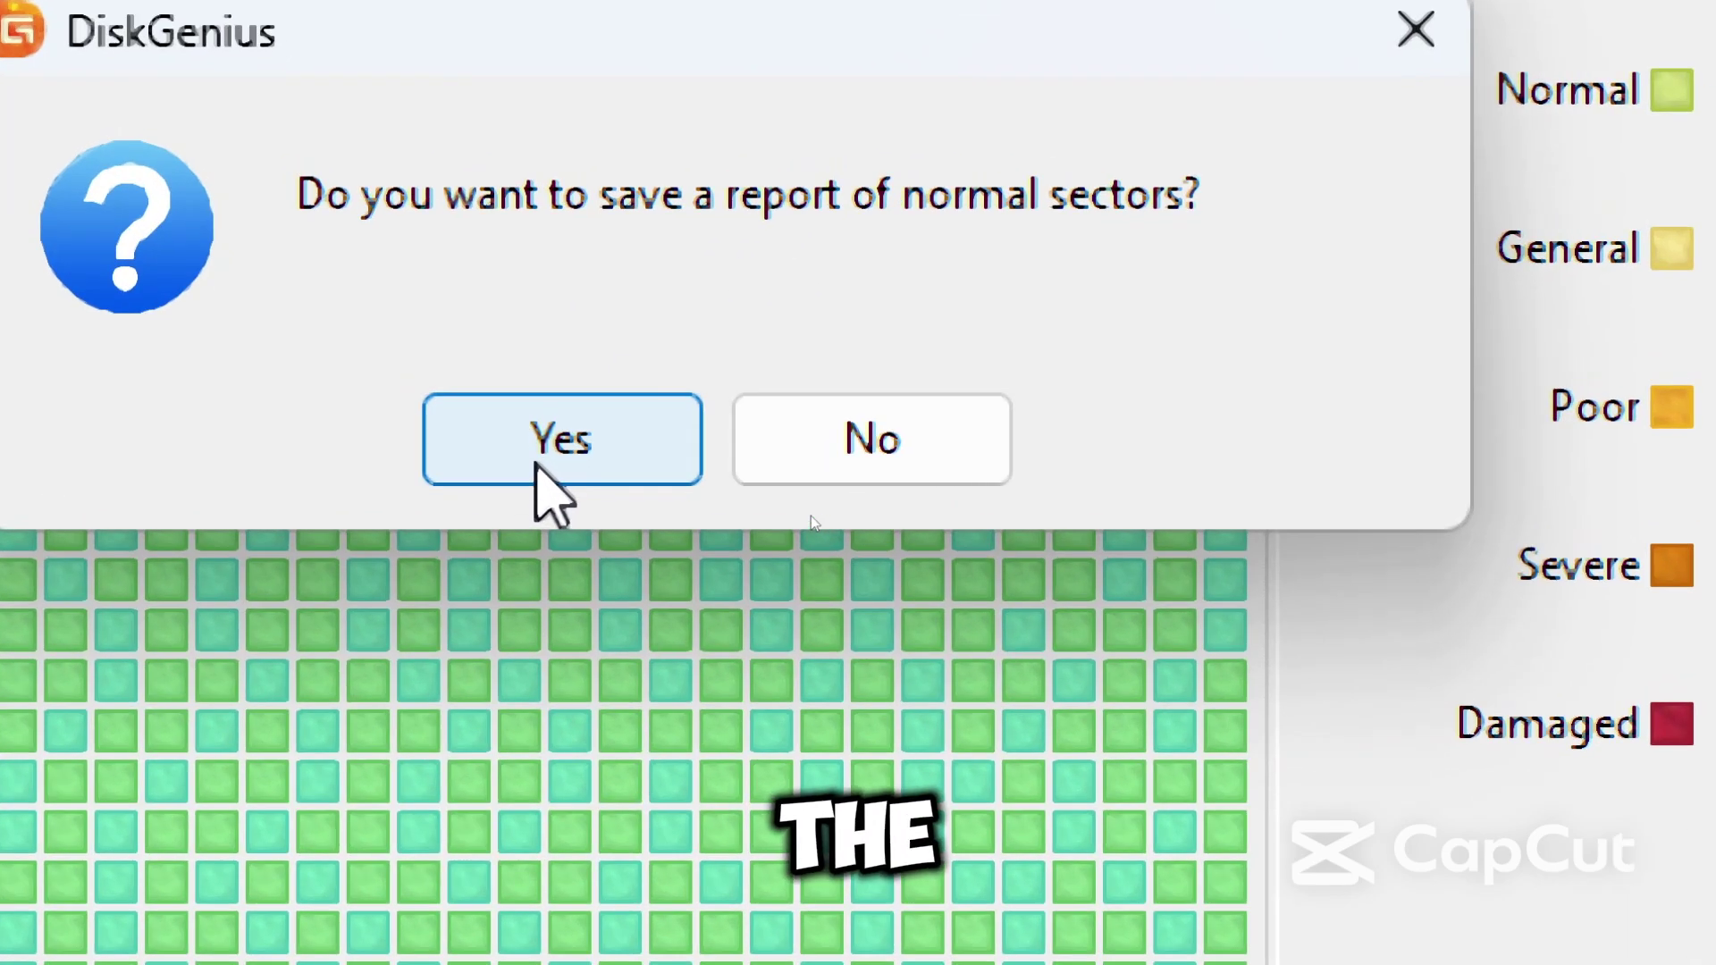
pyautogui.click(558, 447)
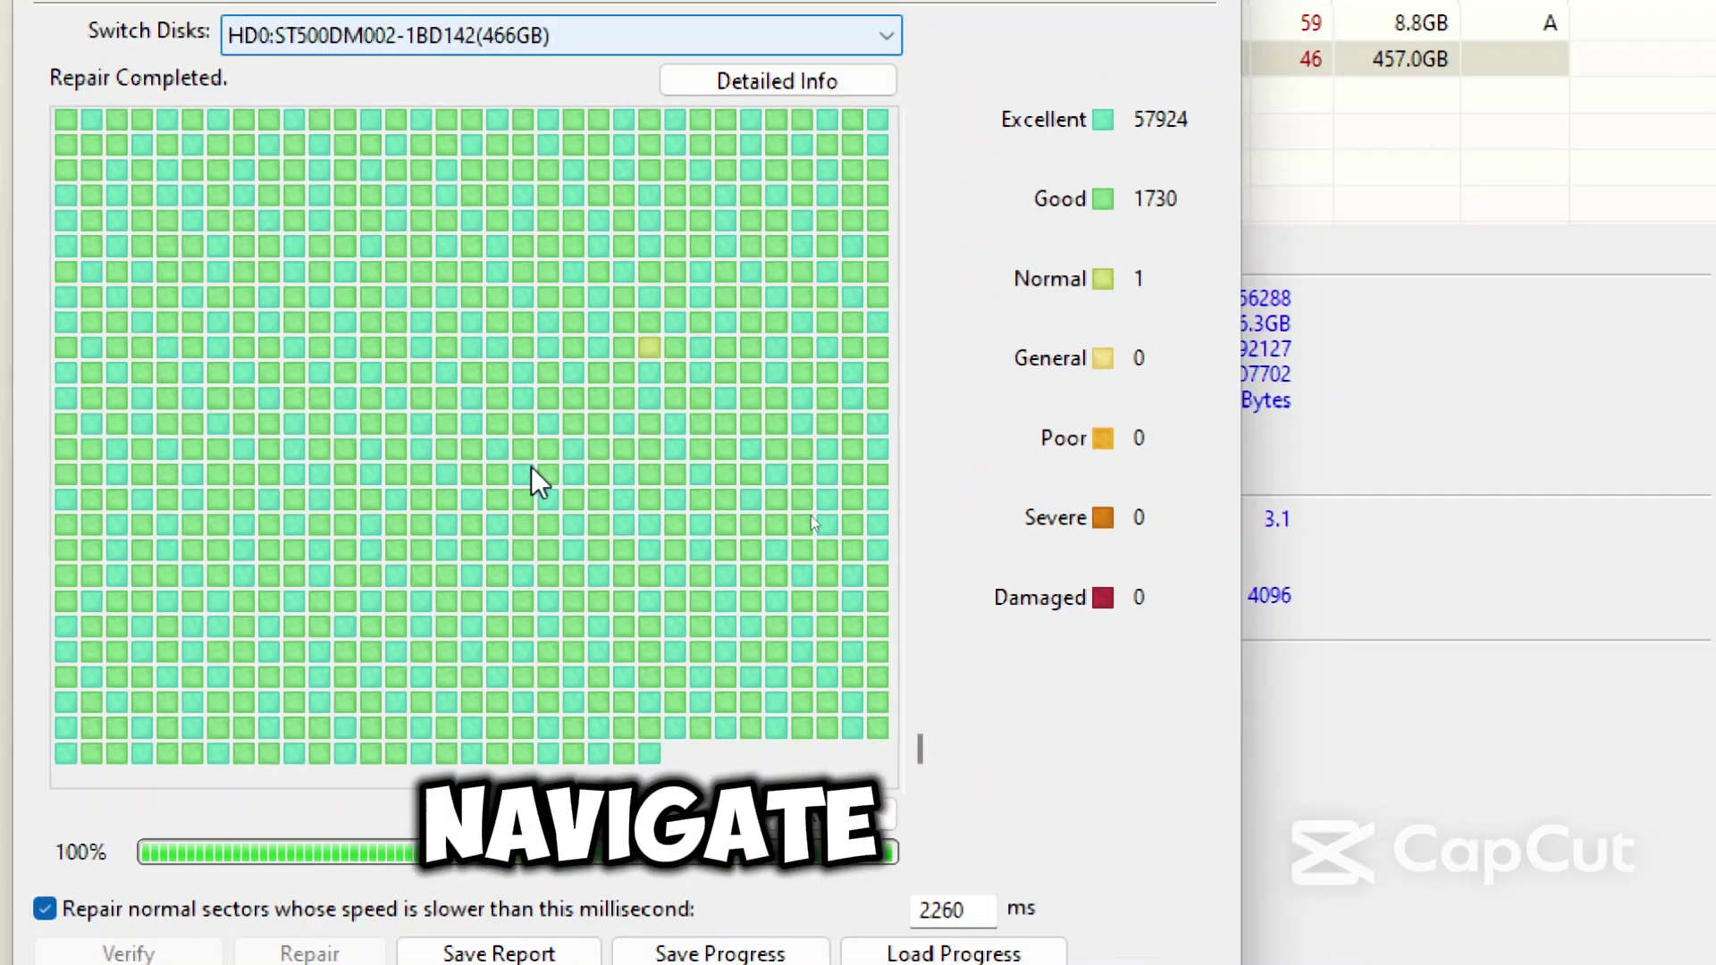